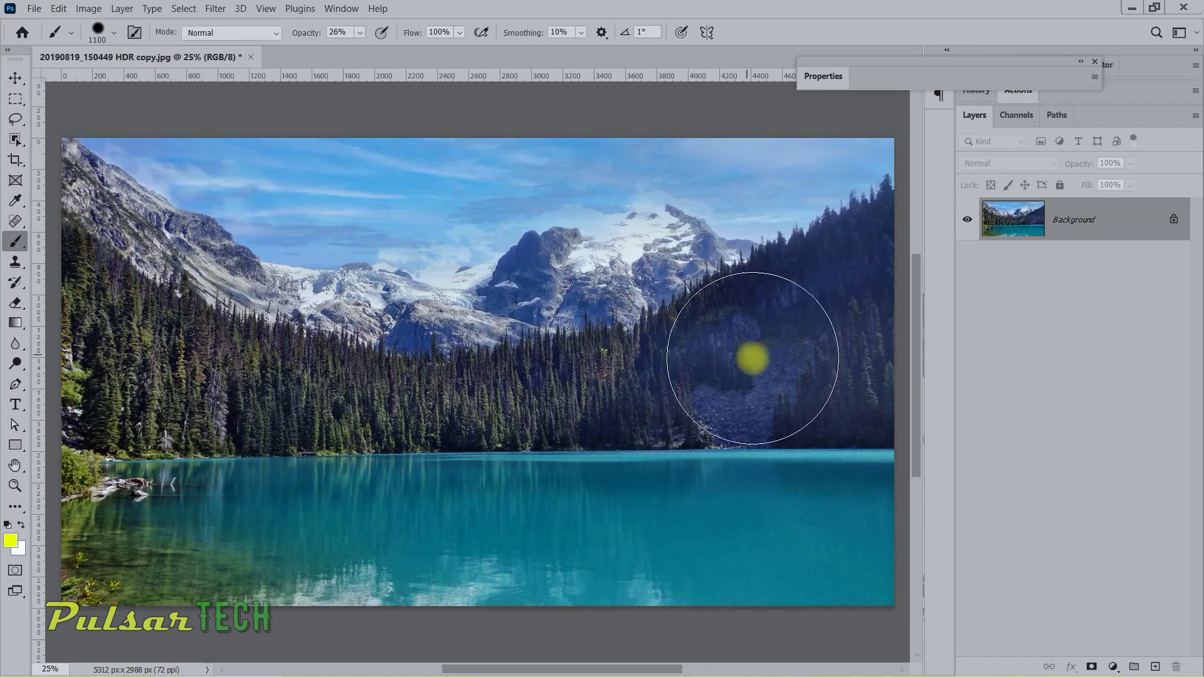
- Paint a yellow stroke across the mountains and trees, then switch to the standard Brush tool
left_click_drag(264, 321, 415, 436)
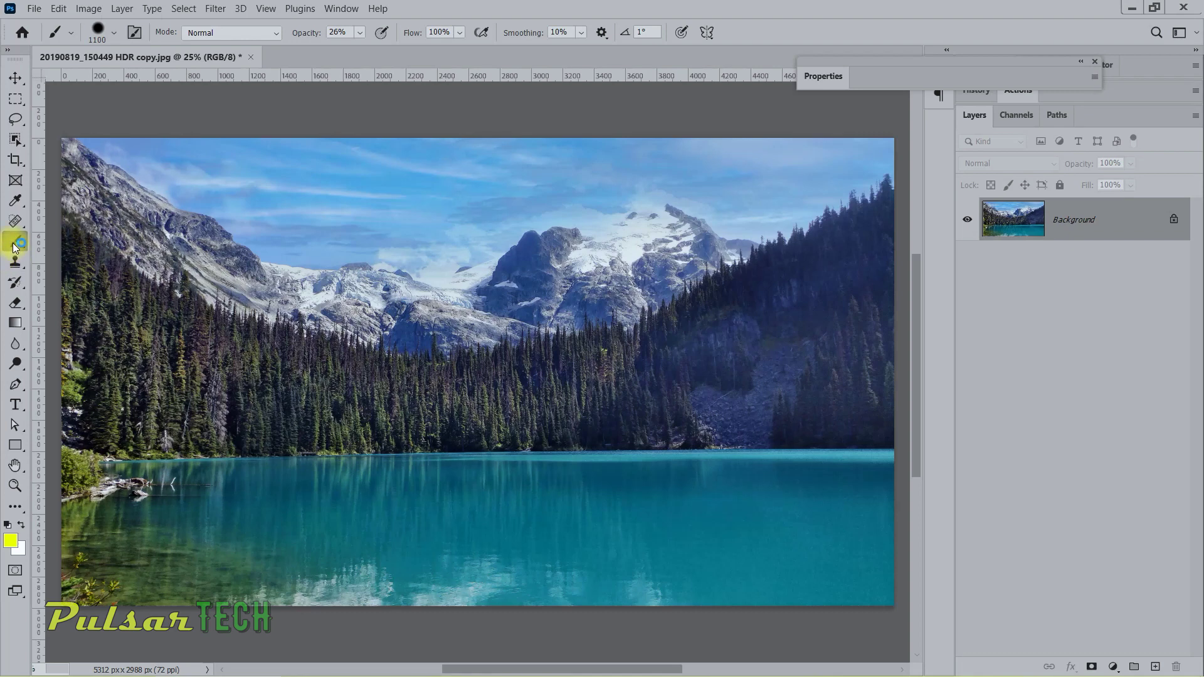
right_click(15, 247)
left_click(83, 245)
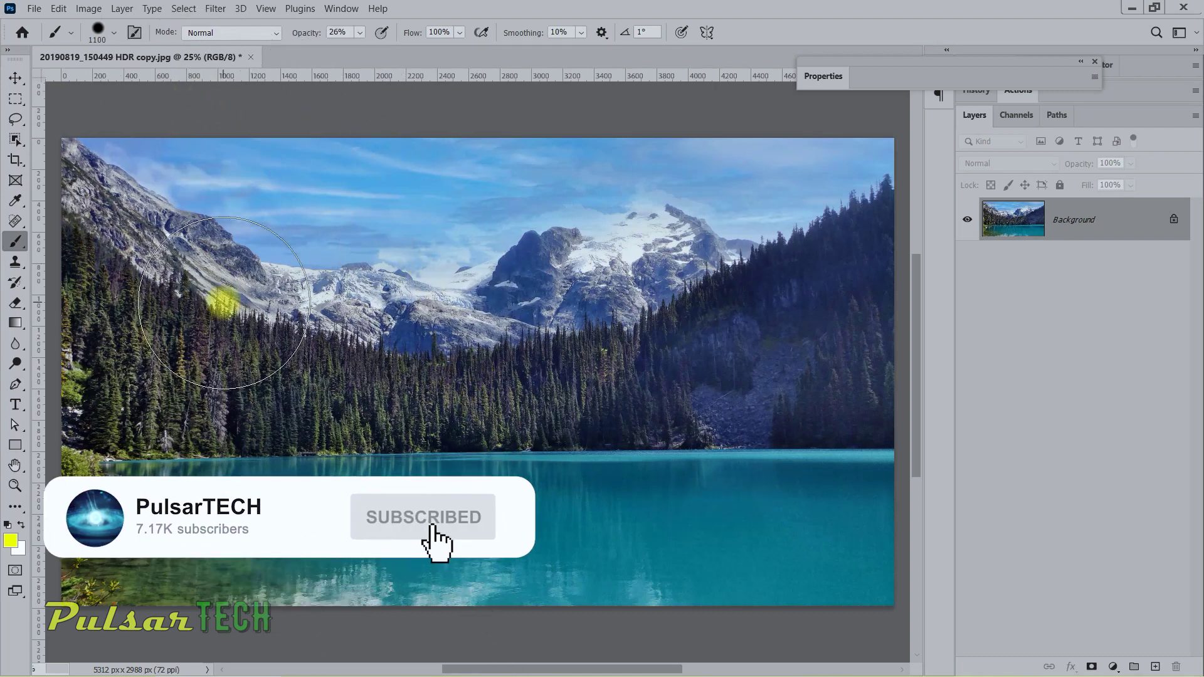
- In the Brush Preset picker, shrink the brush to 1 px, then enlarge it to 114 px
left_click(114, 34)
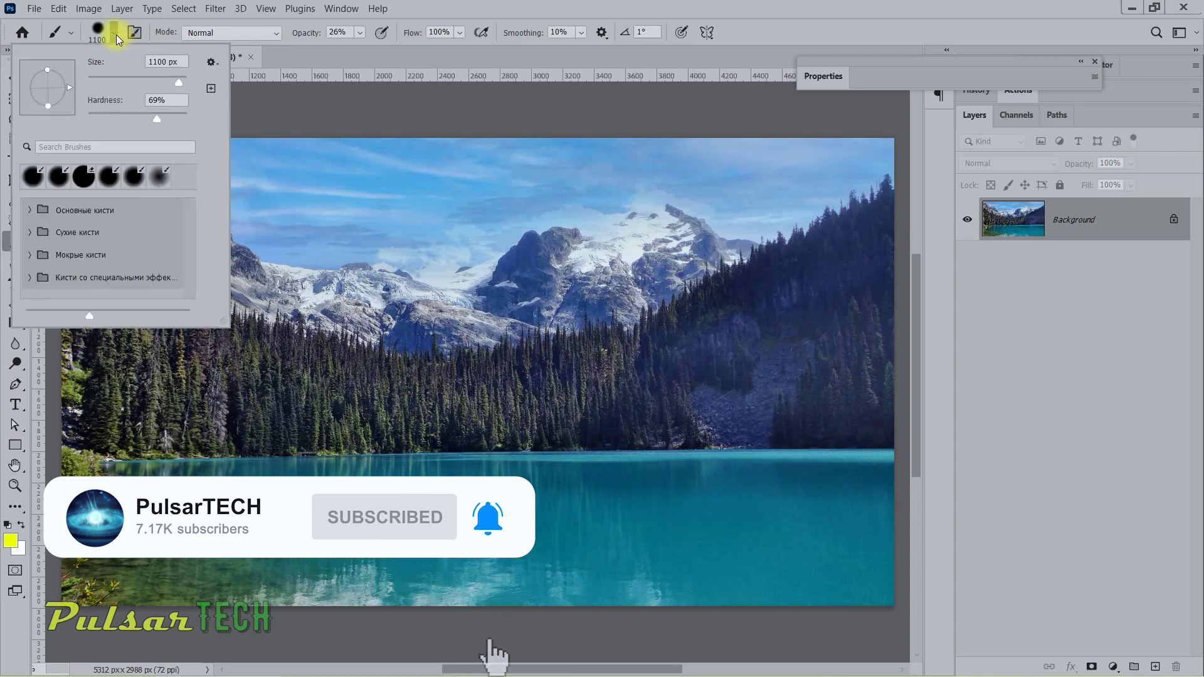
left_click_drag(120, 84, 96, 89)
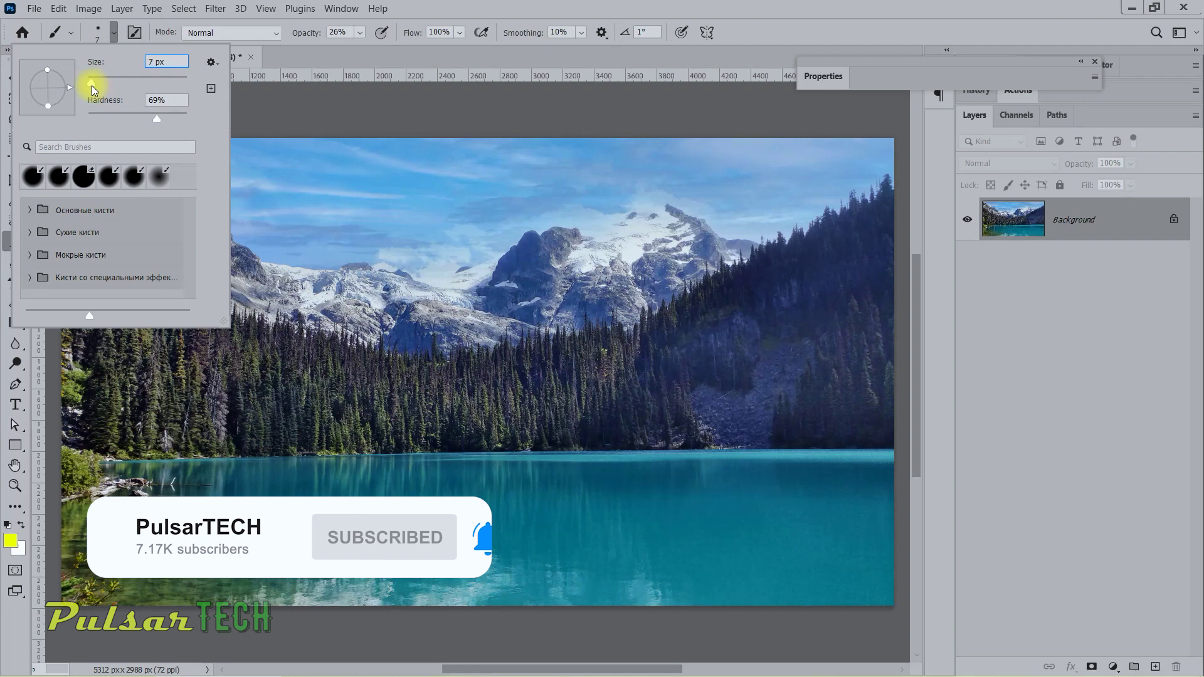
left_click_drag(92, 90, 88, 89)
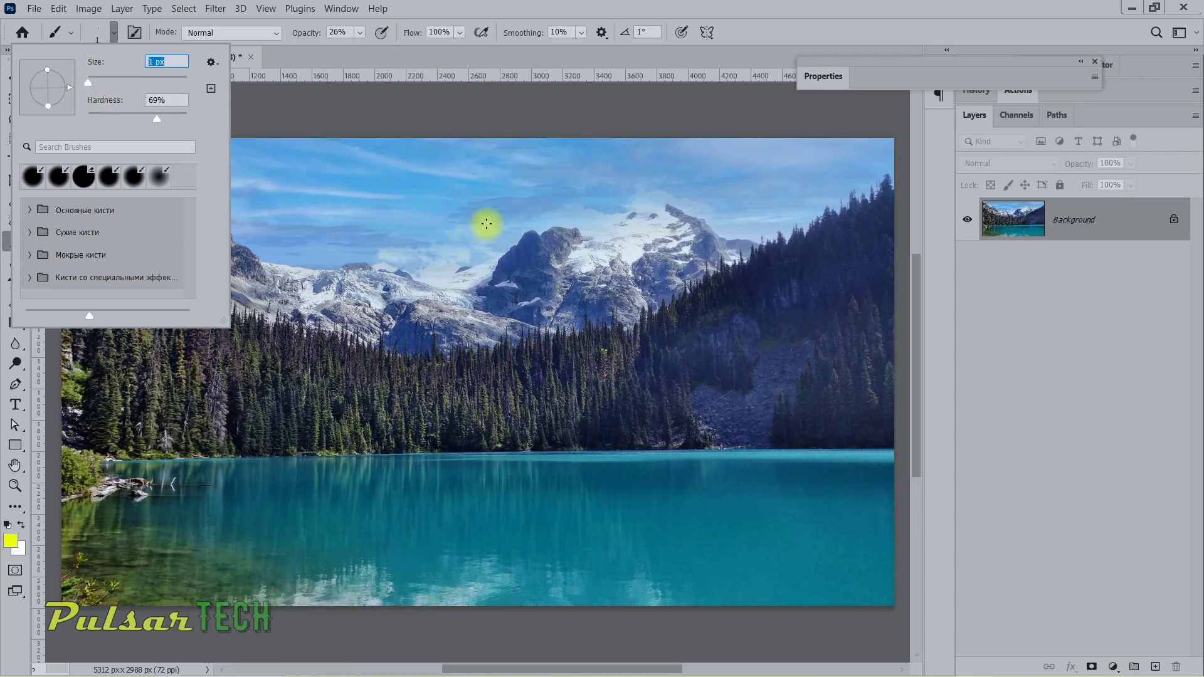
left_click(485, 255)
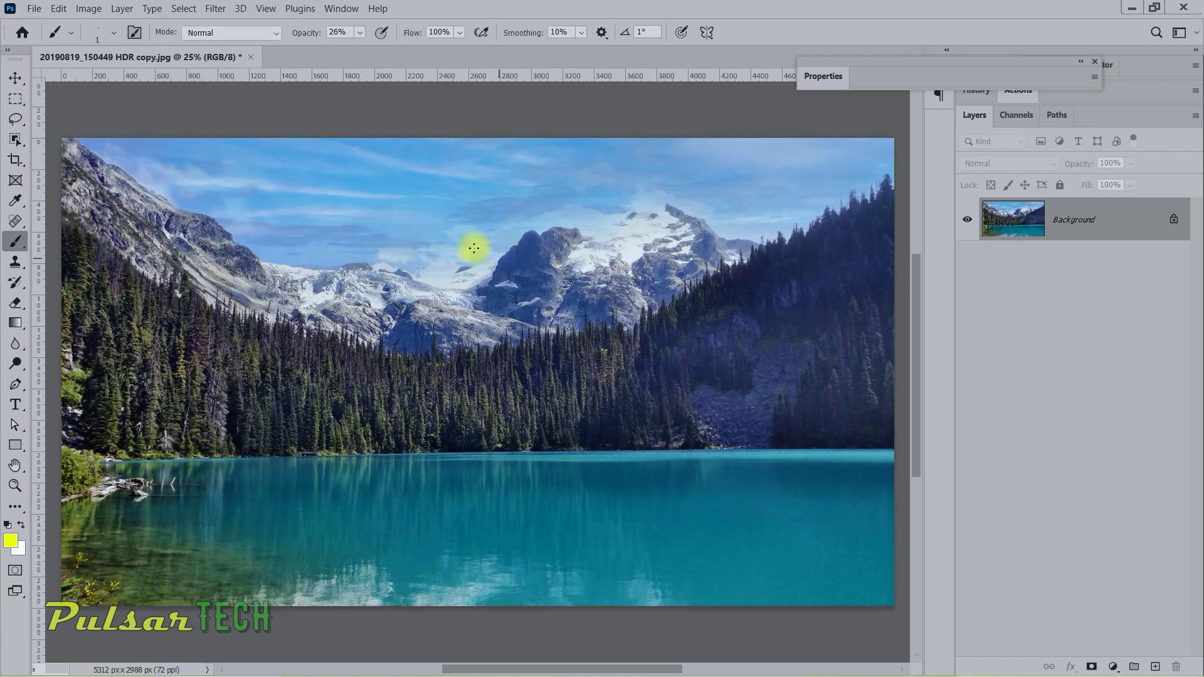
left_click(115, 32)
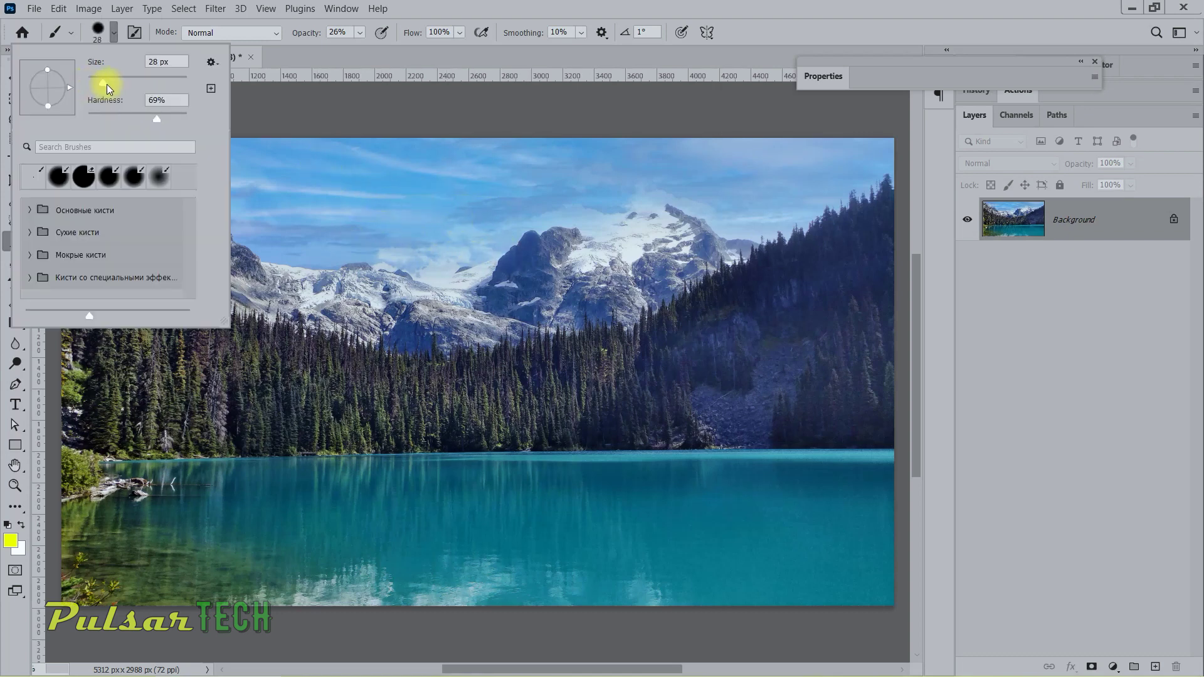
left_click_drag(87, 83, 122, 83)
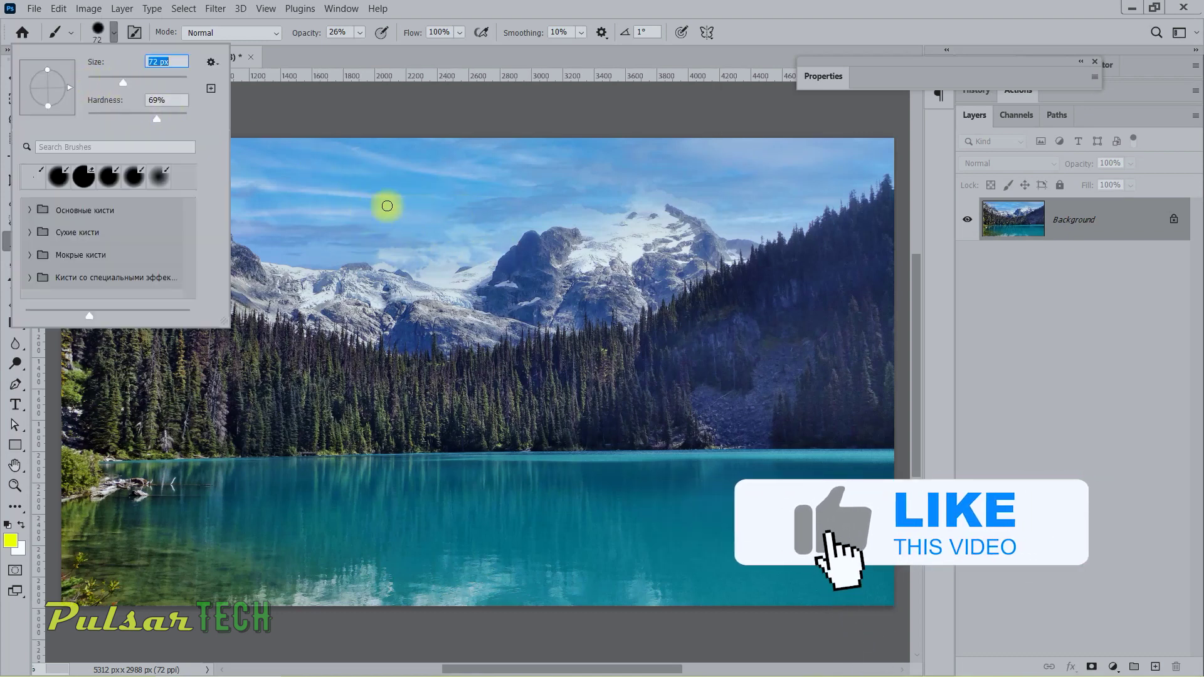
left_click_drag(122, 83, 136, 83)
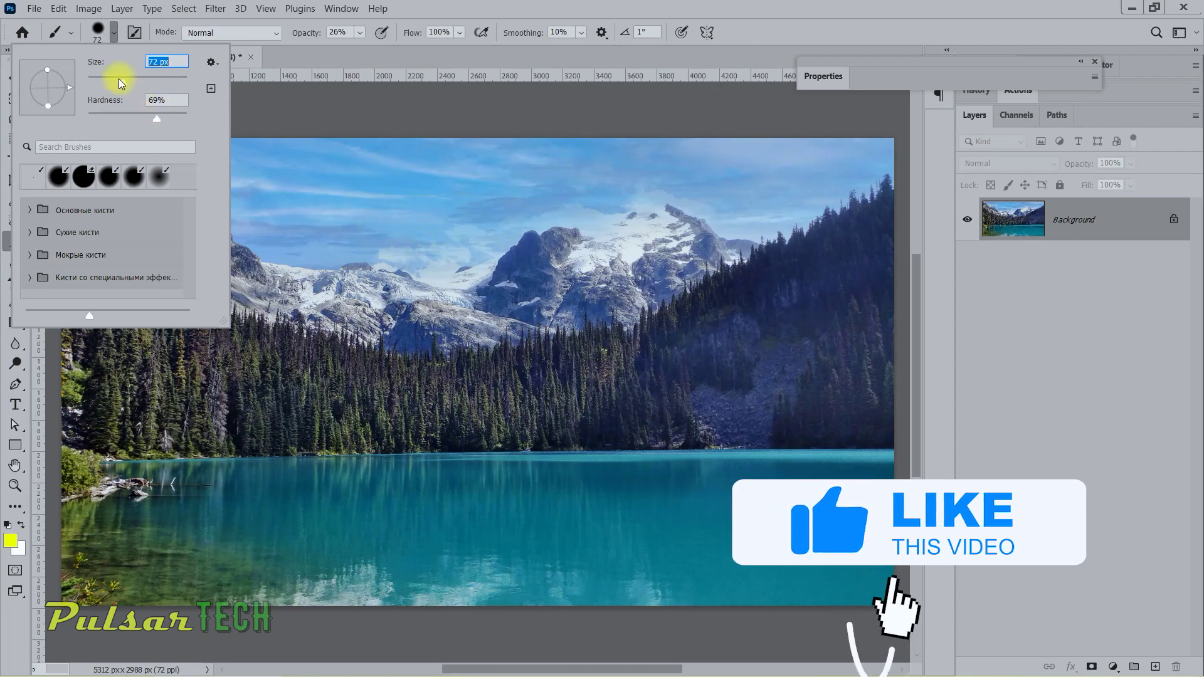
left_click(431, 219)
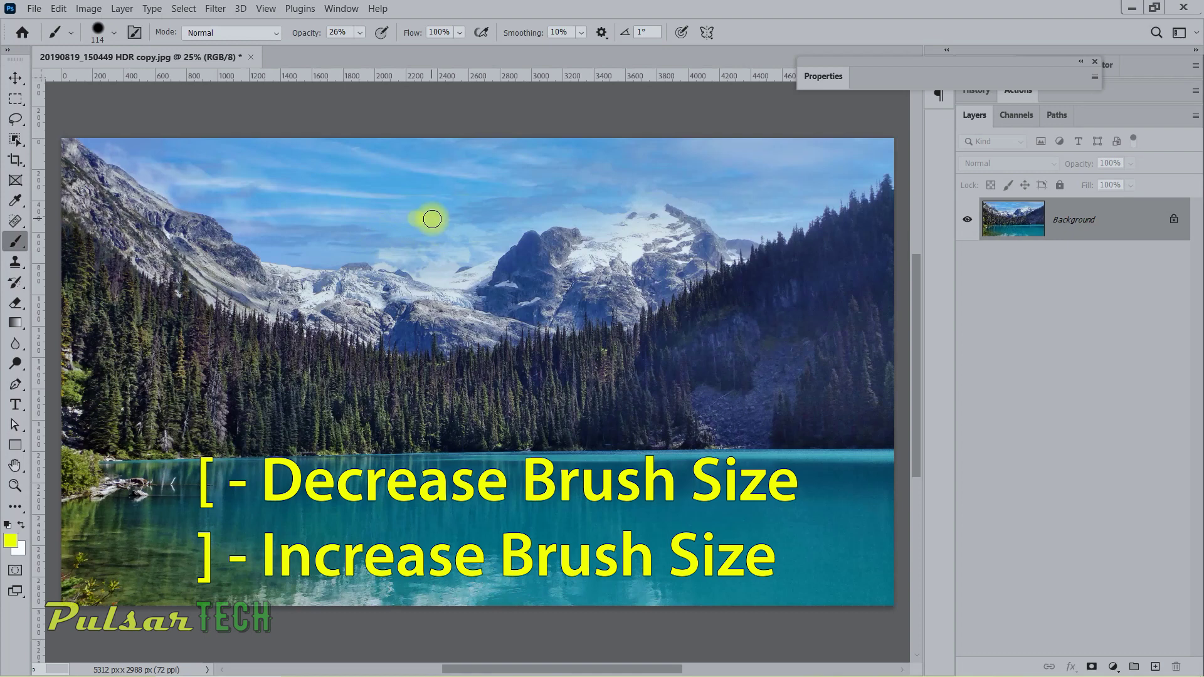
- Grow the brush to 1600 px with the ] key, then bring it back to 150 px
key("bracketright")
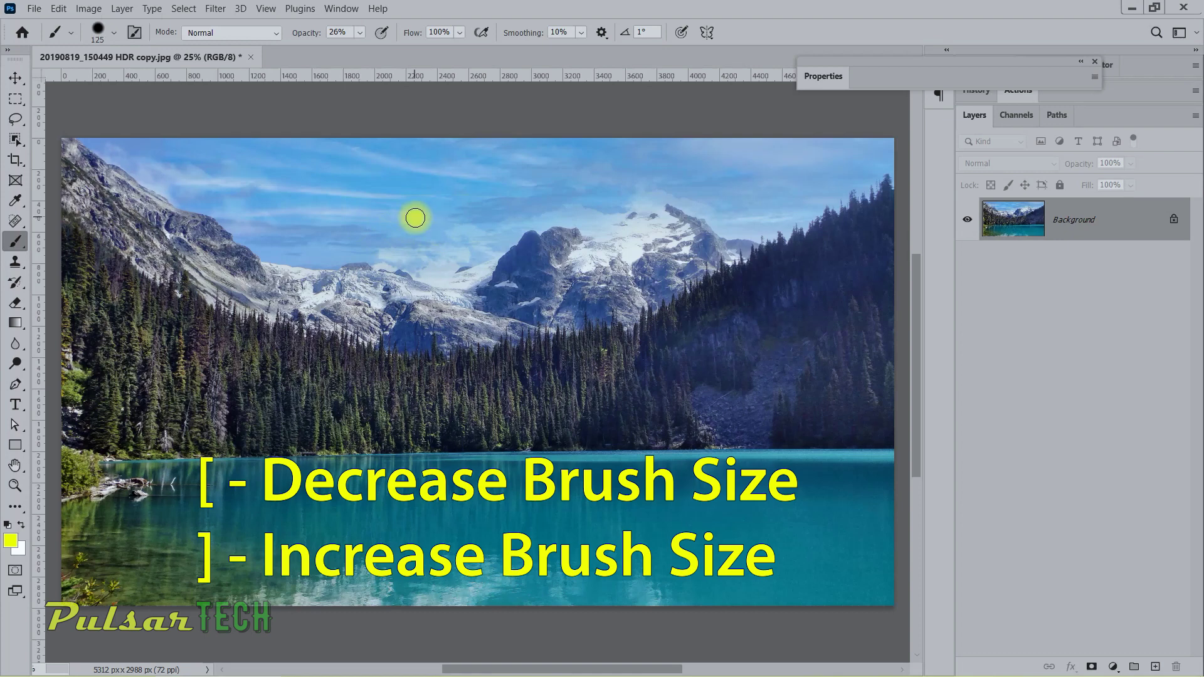
key("bracketright")
key("bracketright")
key("bracketright")
key("bracketright")
key("bracketright")
key("bracketright")
key("bracketright")
key("bracketright")
key("bracketright")
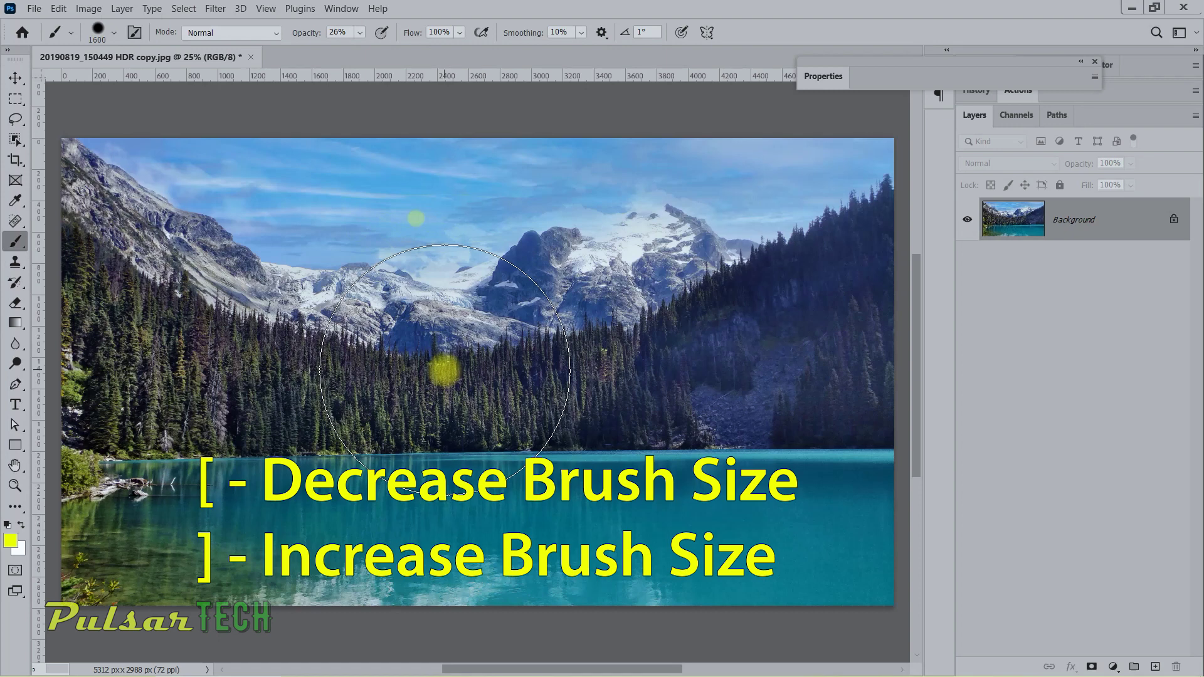
key("bracketleft")
key("bracketleft")
key("bracketleft")
key("bracketleft")
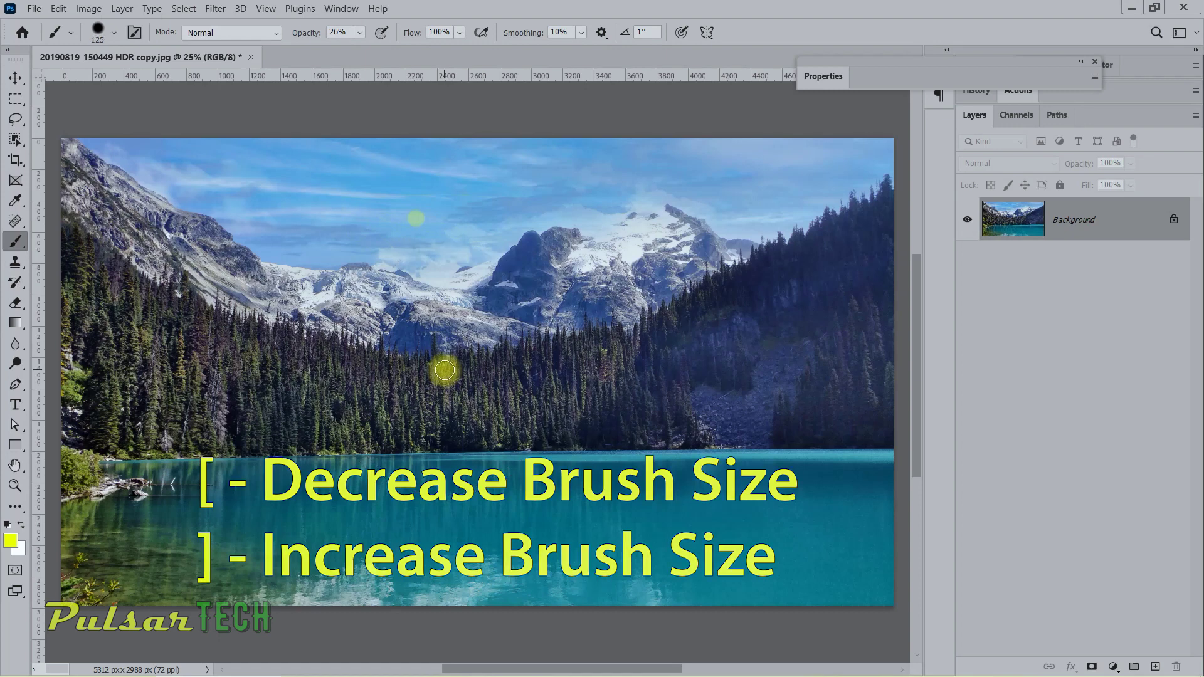
key("bracketright")
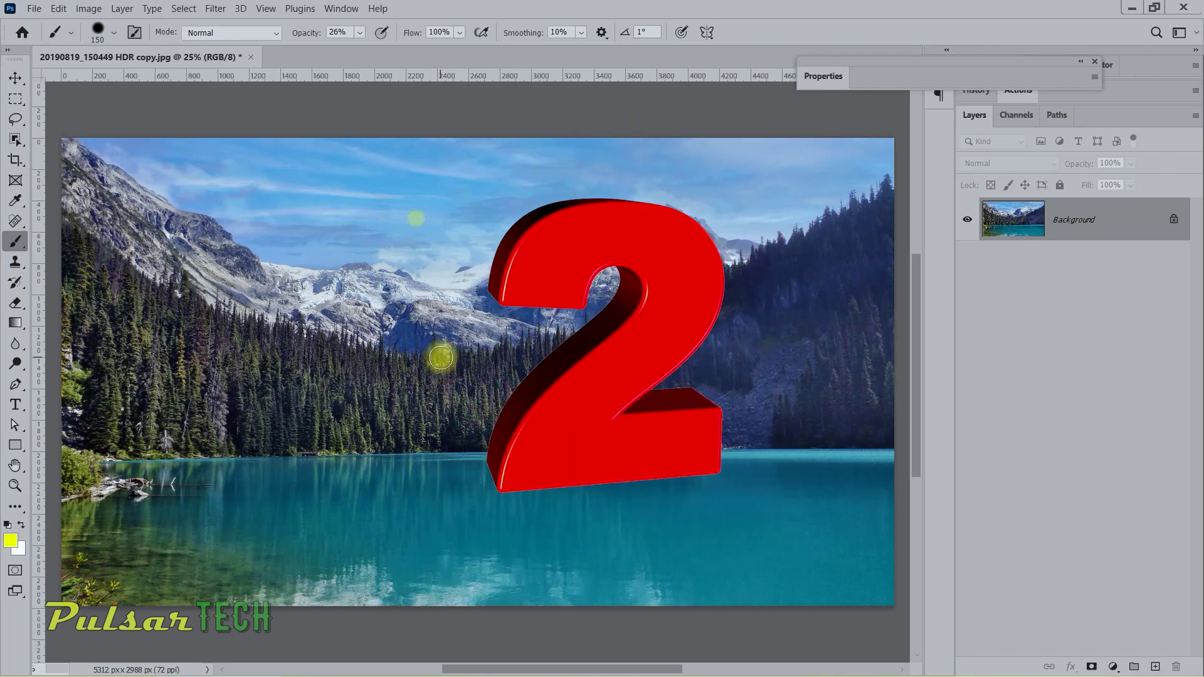
- Enlarge the brush to 500 px, switch to the crosshair cursor and paint yellow test strokes
key("bracketright")
key("bracketright")
key("bracketright")
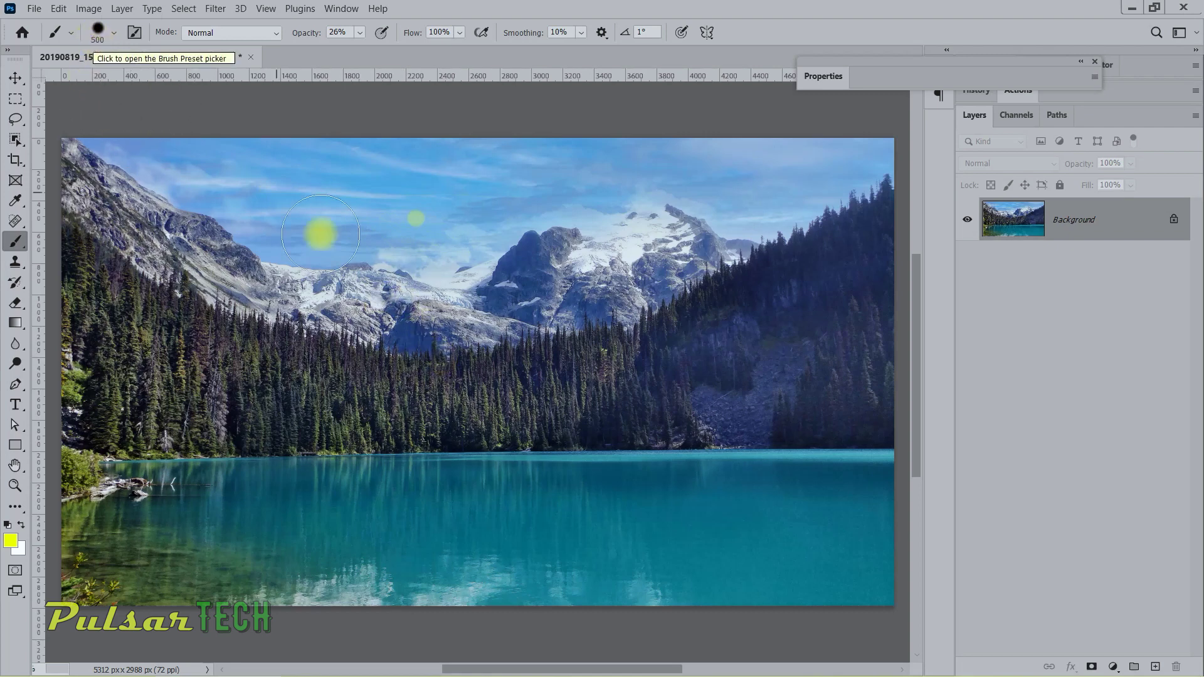
key("Caps_Lock")
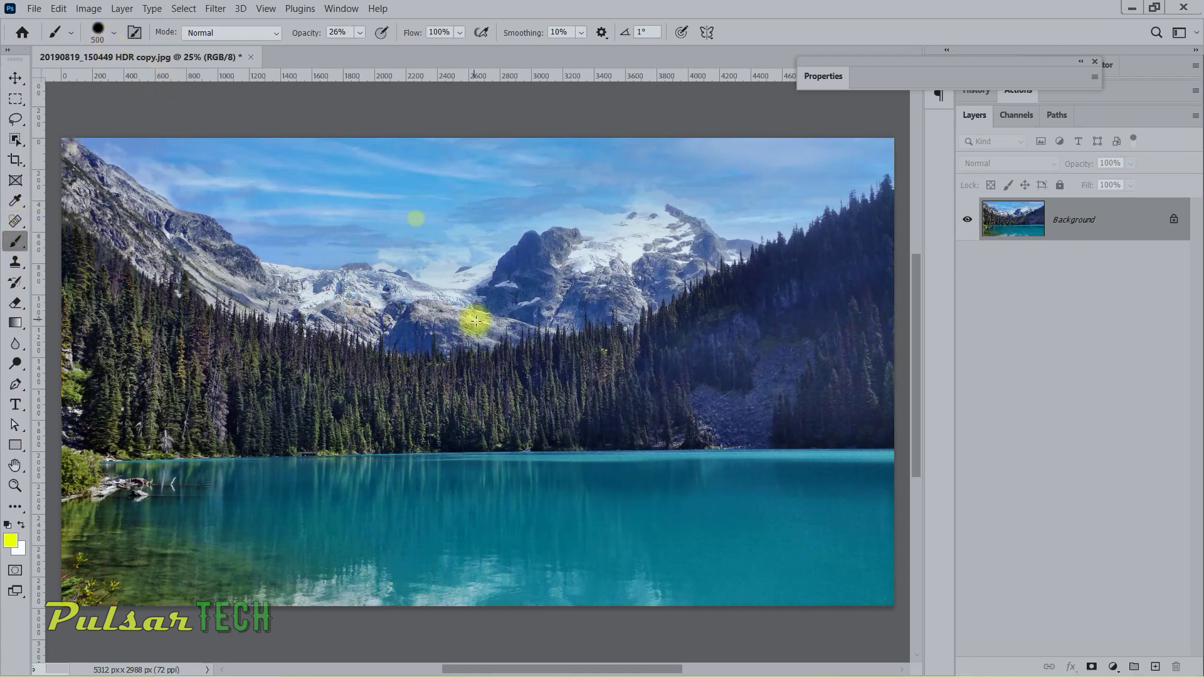
mouse_move(332, 313)
left_mouse_down()
mouse_move(572, 310)
mouse_move(236, 261)
mouse_move(546, 265)
mouse_move(538, 223)
mouse_move(223, 201)
mouse_move(117, 157)
mouse_move(260, 227)
mouse_move(819, 236)
mouse_move(762, 178)
mouse_move(150, 134)
left_mouse_up()
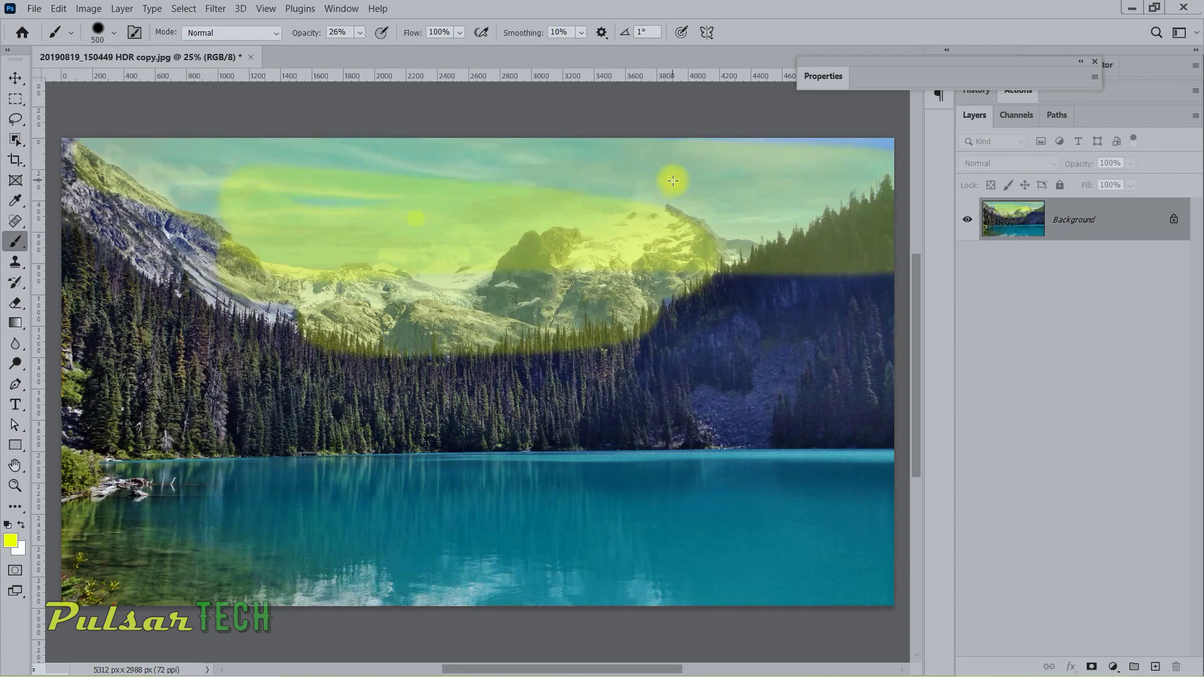
- Undo the test strokes and paint a soft yellow stroke over the central mountain
key("ctrl+z")
key("ctrl+z")
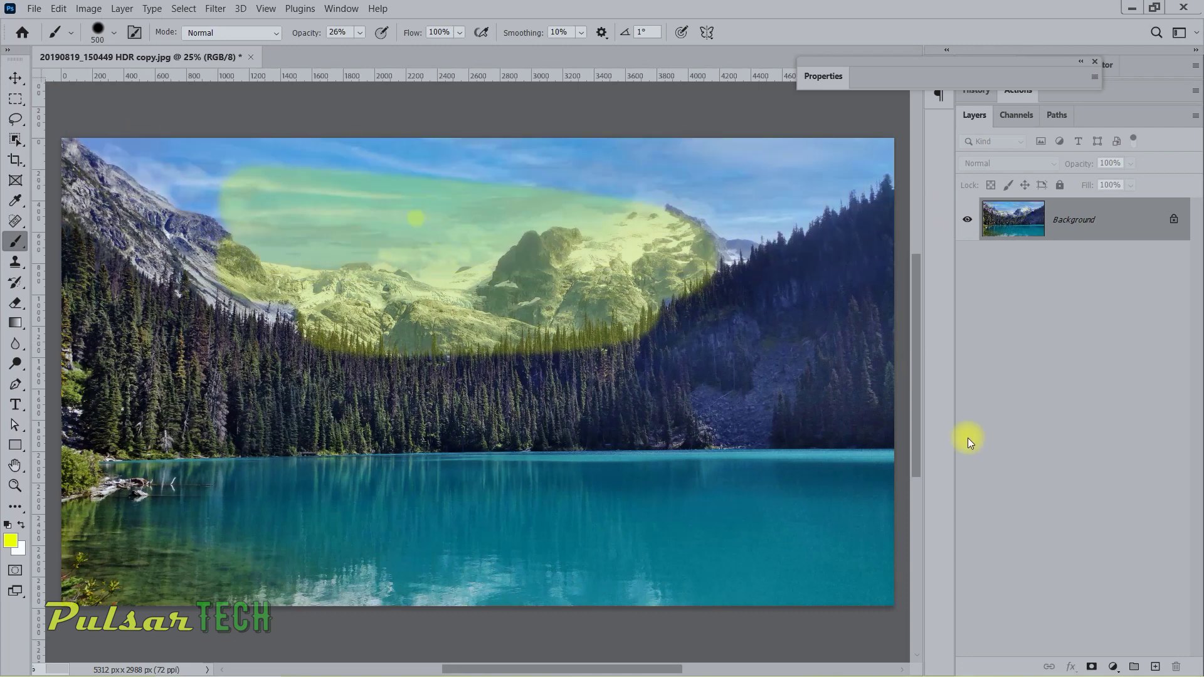
key("ctrl+z")
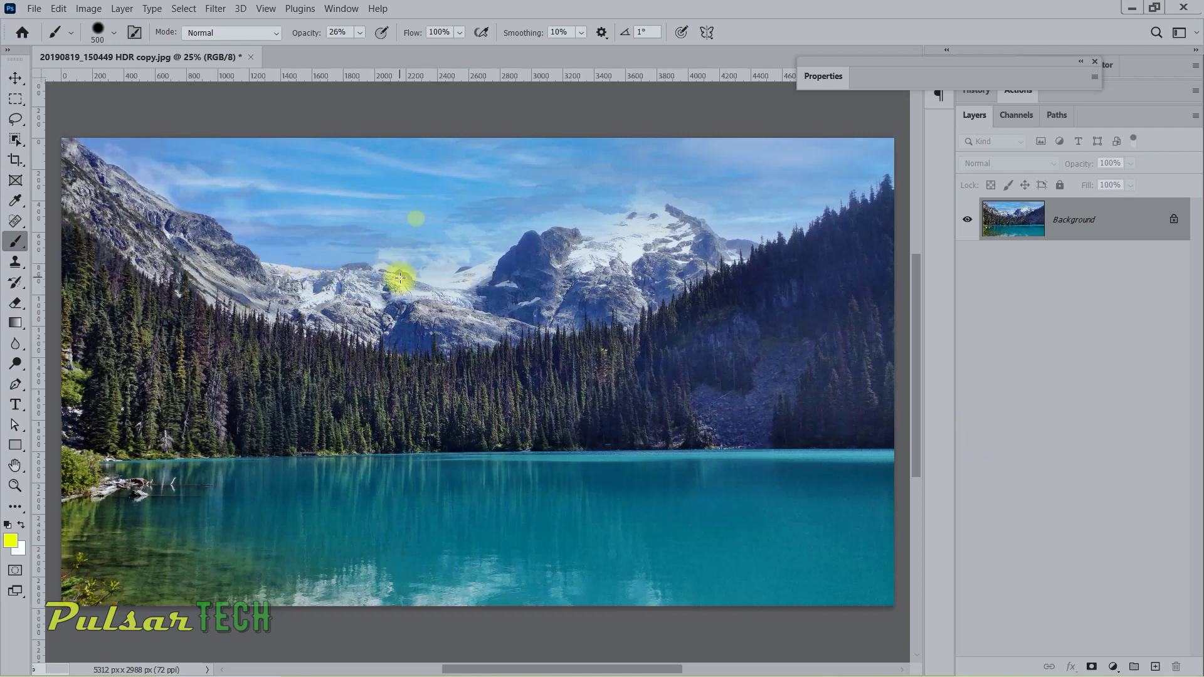
left_click_drag(399, 277, 645, 286)
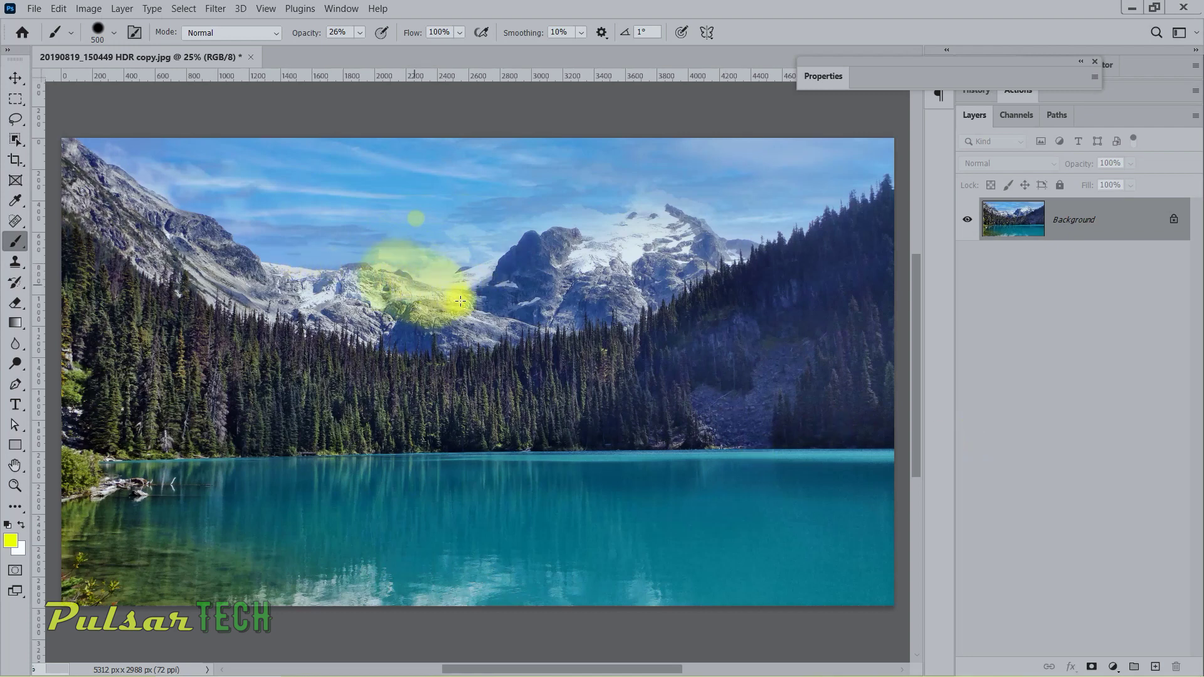
- Undo the yellow stroke, then paint a new one along the ridge using the crosshair cursor
key("ctrl+z")
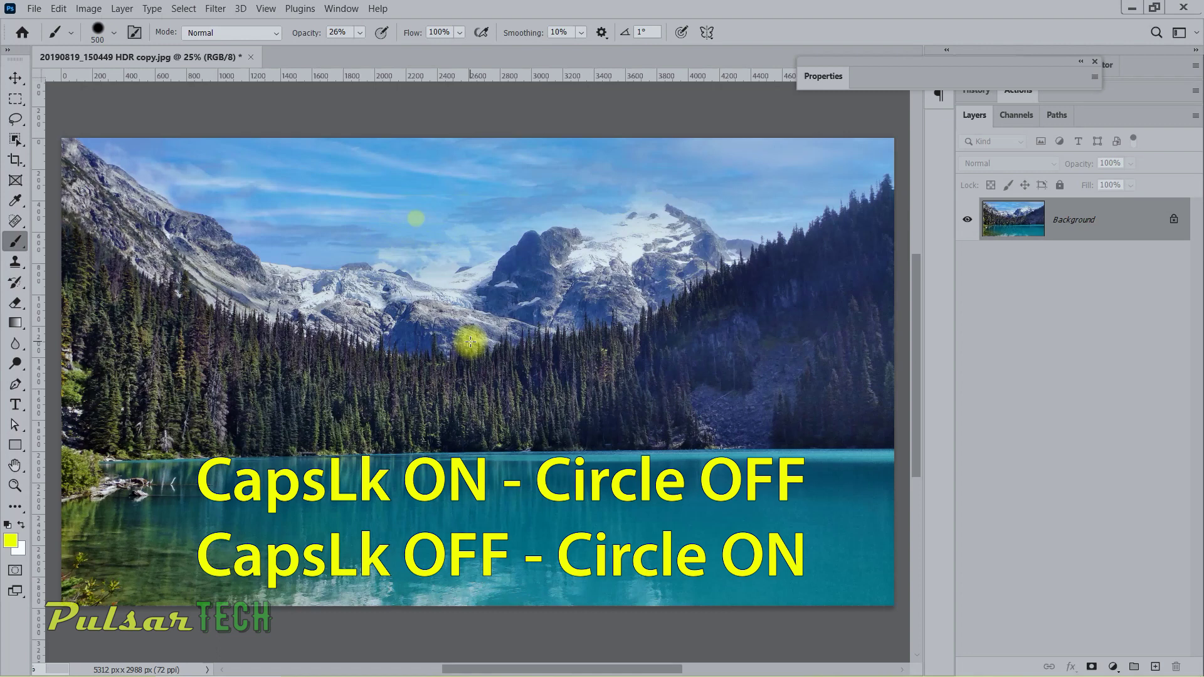
key("Caps_Lock")
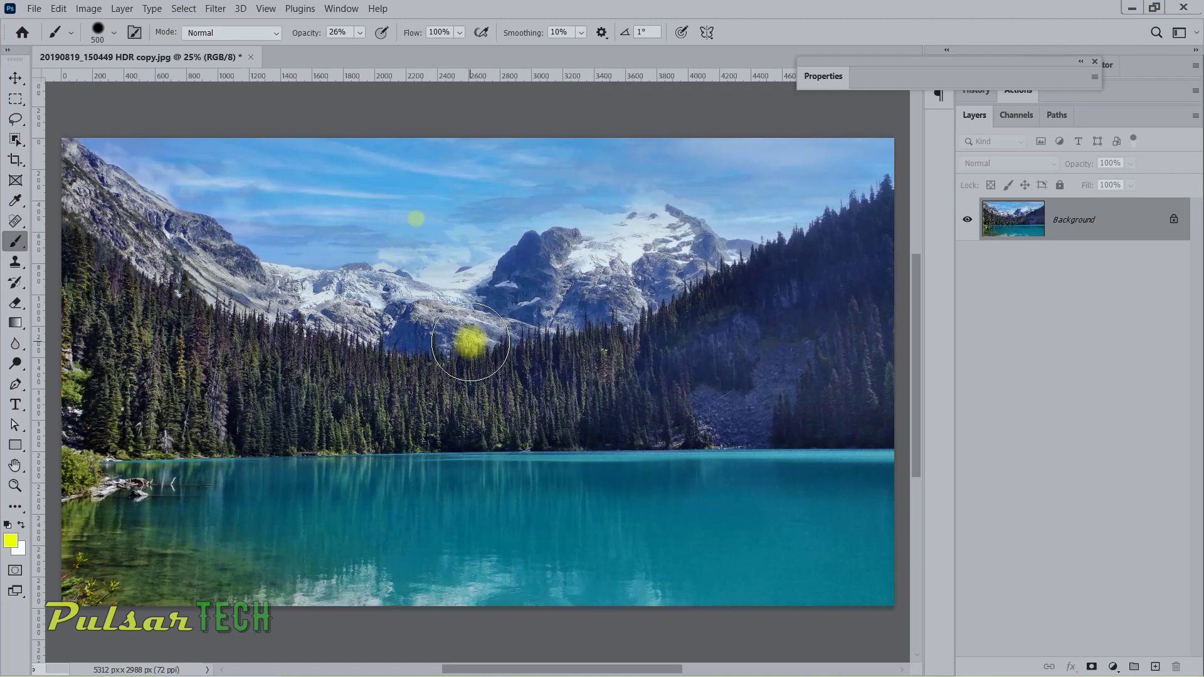
key("Caps_Lock")
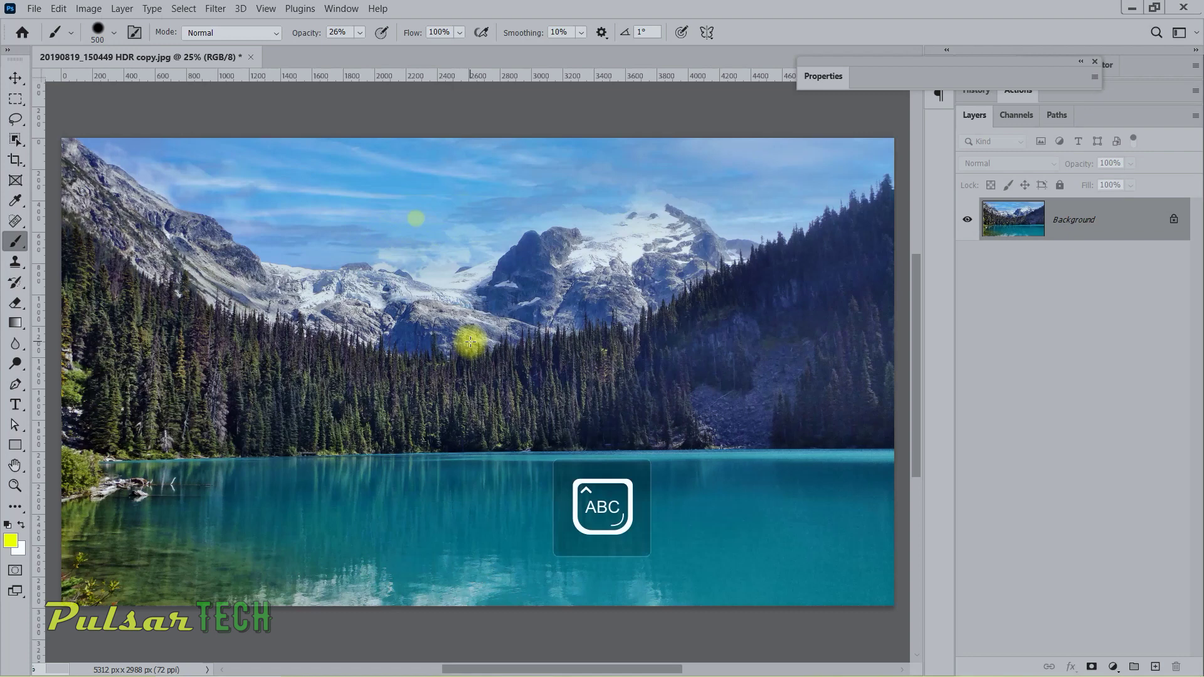
left_click_drag(215, 261, 689, 309)
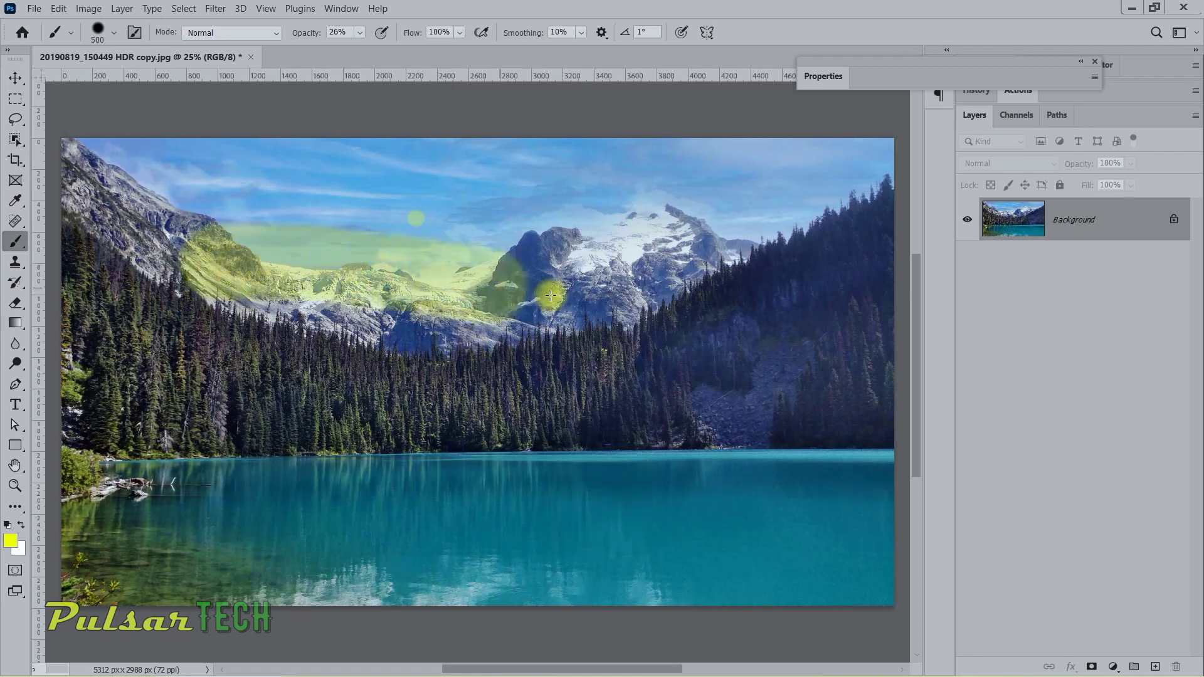
- Switch to the brush-outline cursor, paint over the forest, then undo all yellow strokes
key("Caps_Lock")
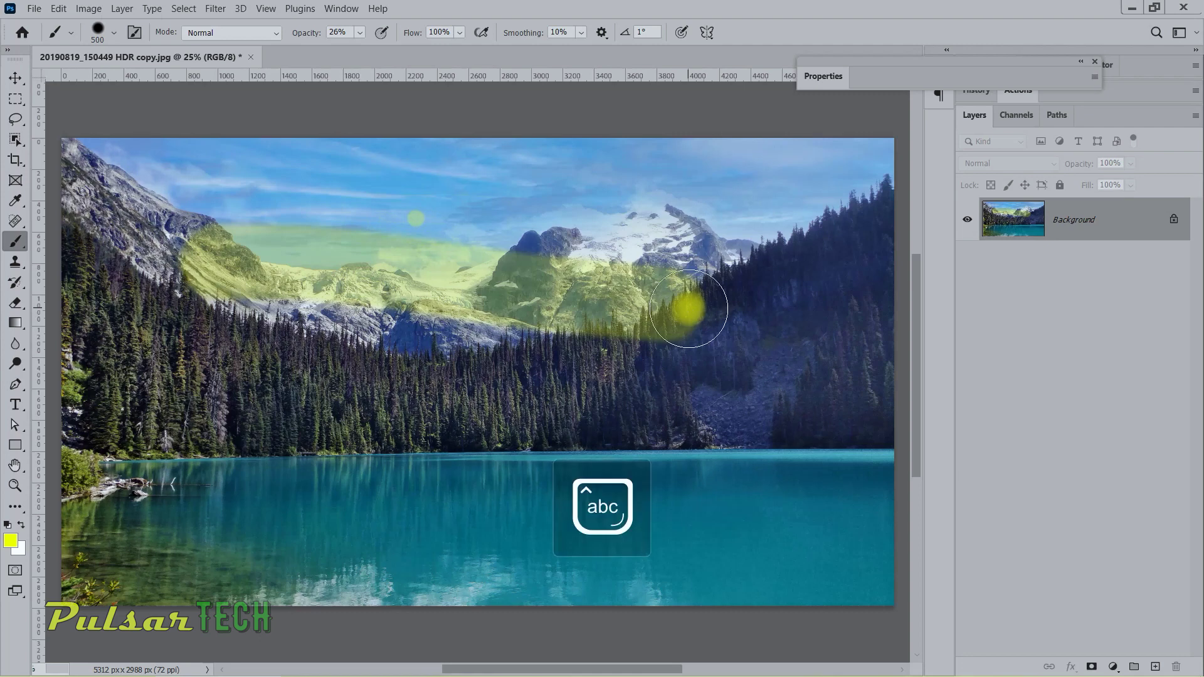
mouse_move(697, 373)
left_mouse_down()
mouse_move(417, 421)
mouse_move(670, 425)
mouse_move(705, 446)
left_mouse_up()
key("ctrl+z")
key("ctrl+z")
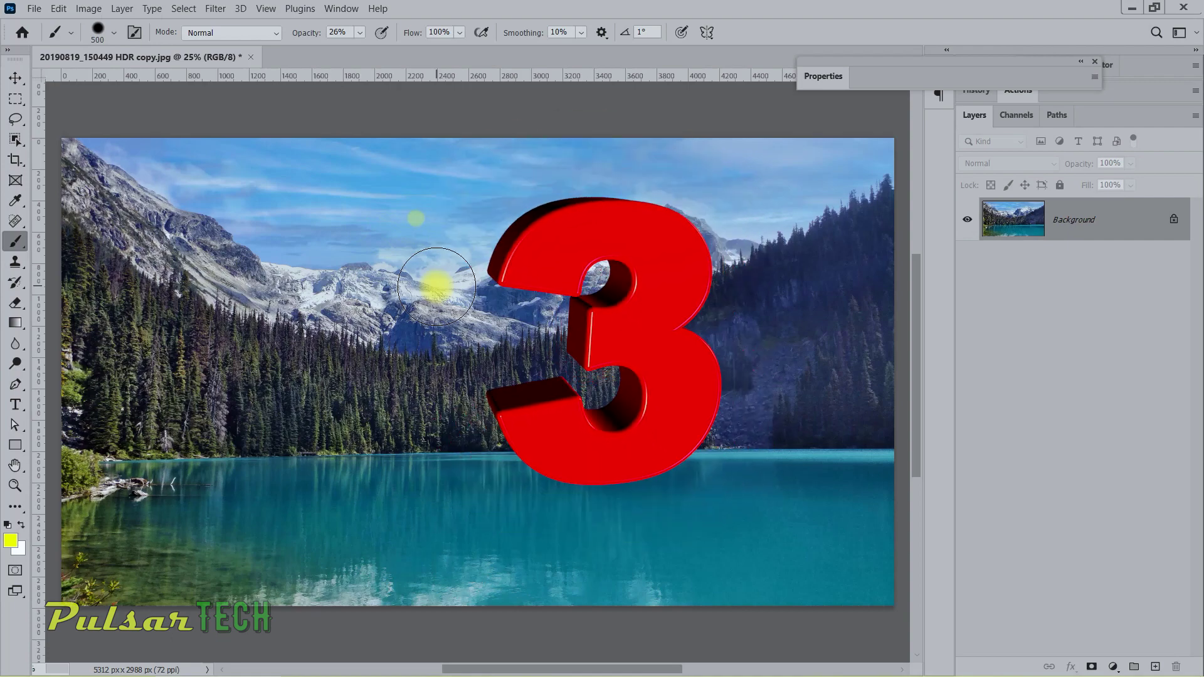
- Set the painting cursor to Precise in Preferences > Cursors, after trying Normal Brush Tip
left_click(58, 9)
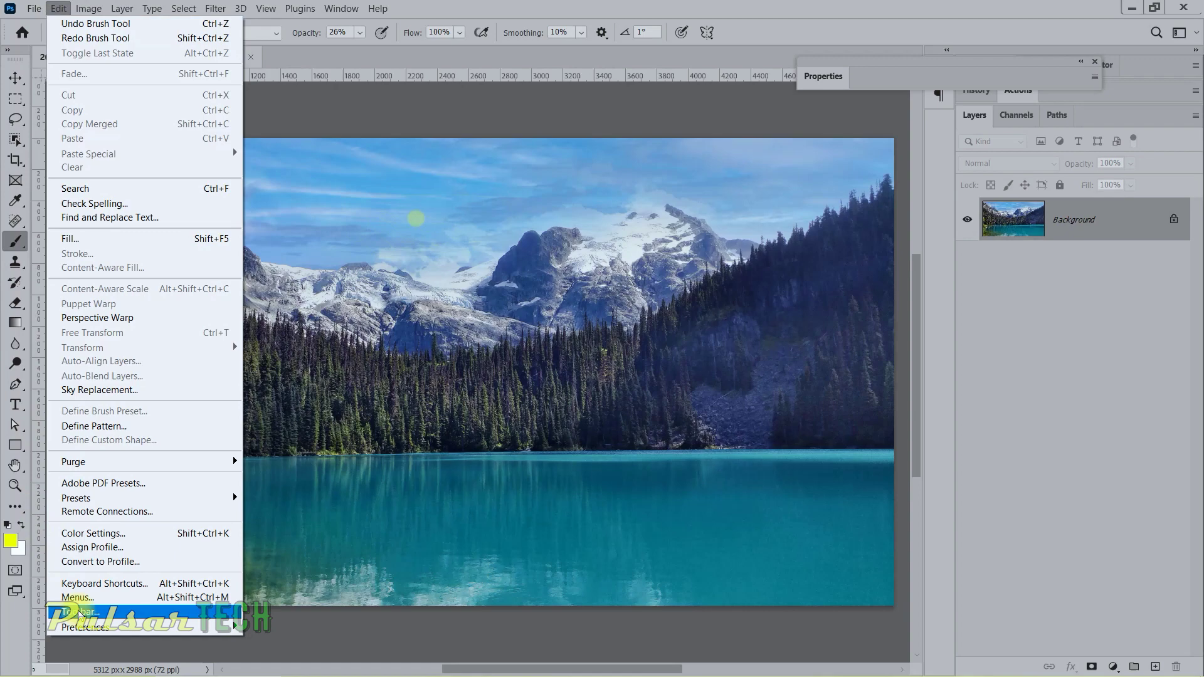
mouse_move(142, 628)
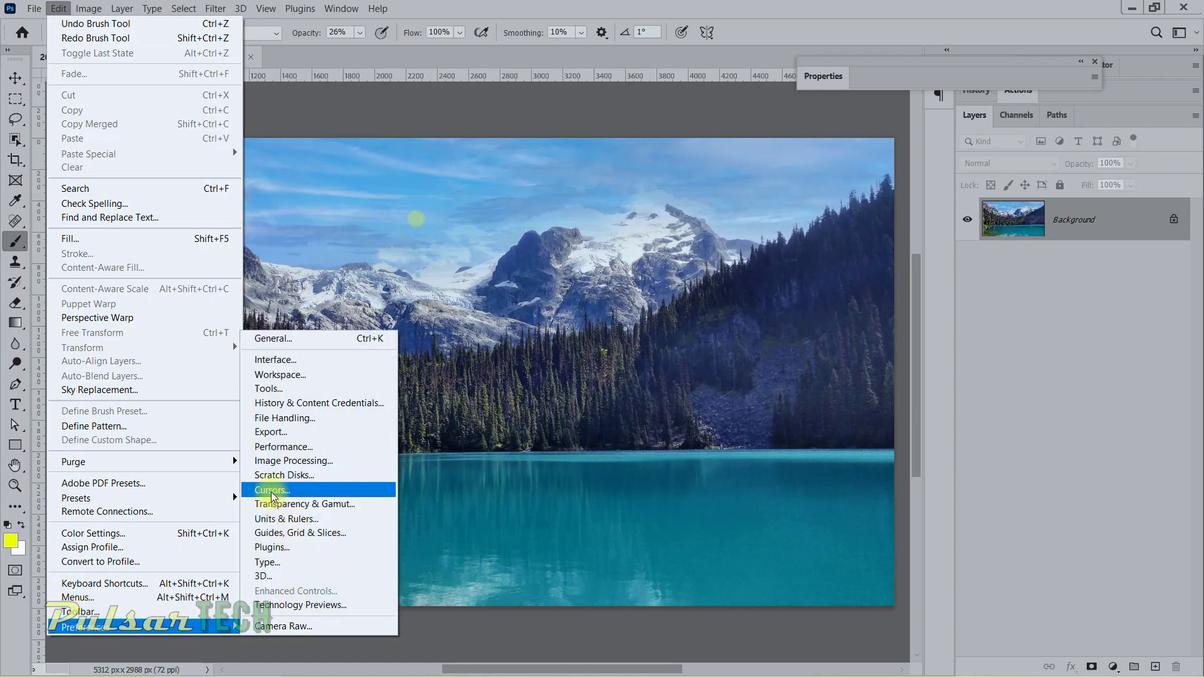
left_click(271, 491)
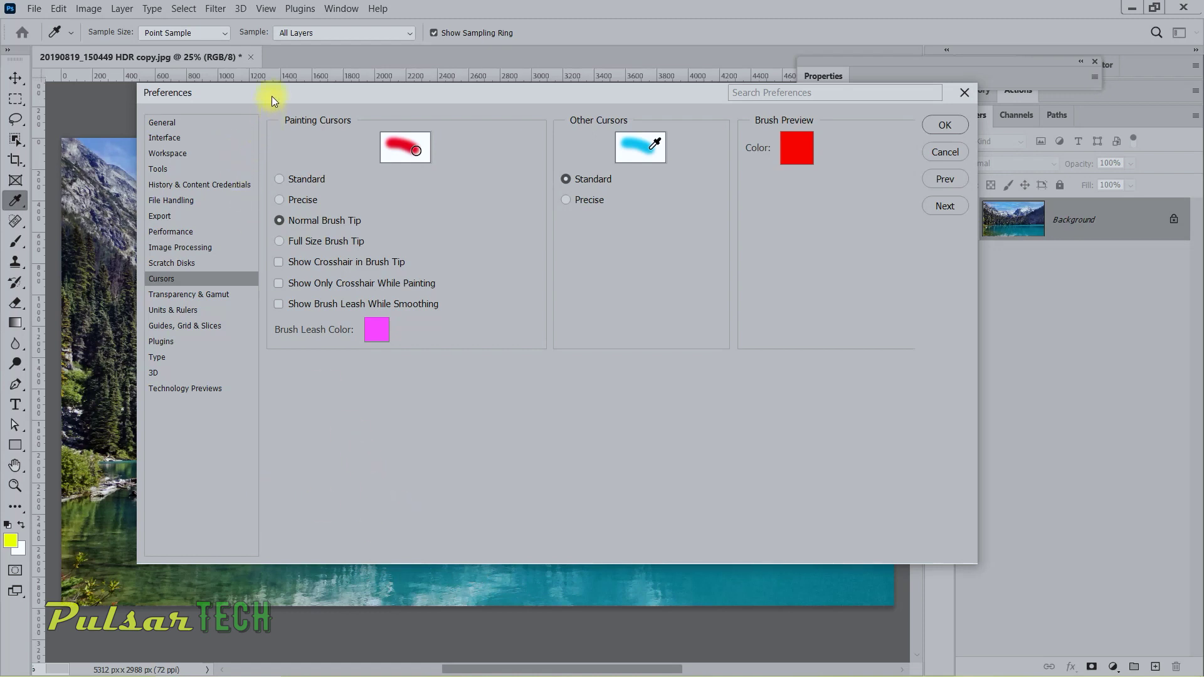
left_click_drag(272, 96, 269, 115)
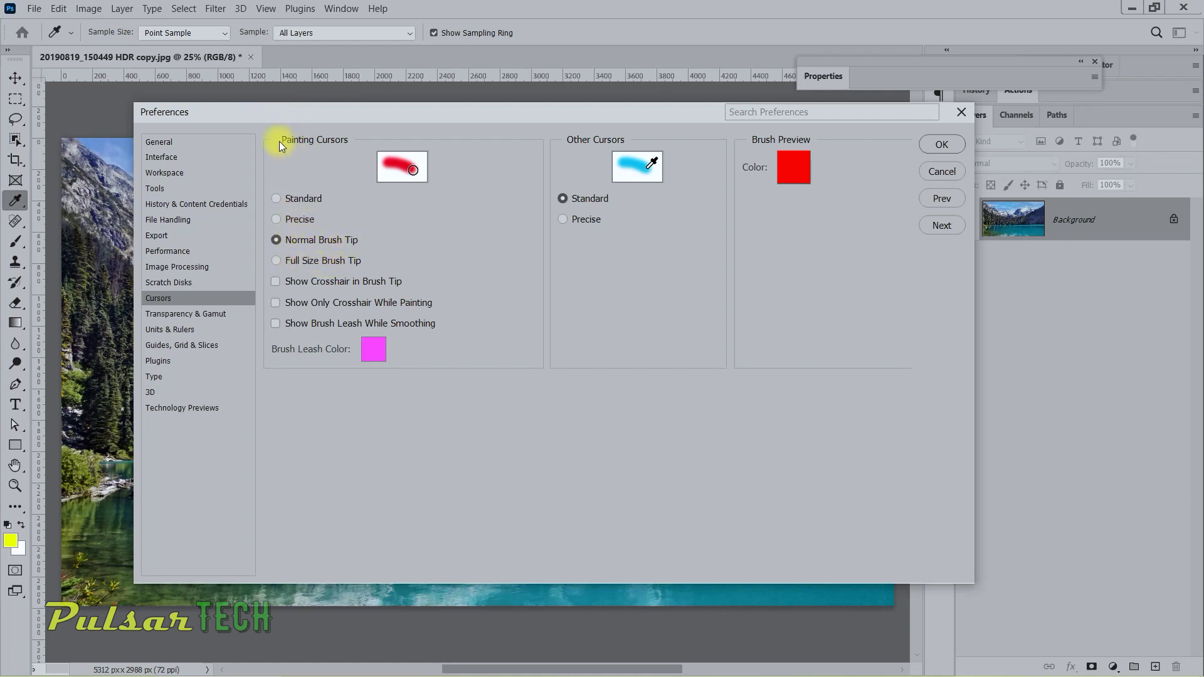
left_click(276, 219)
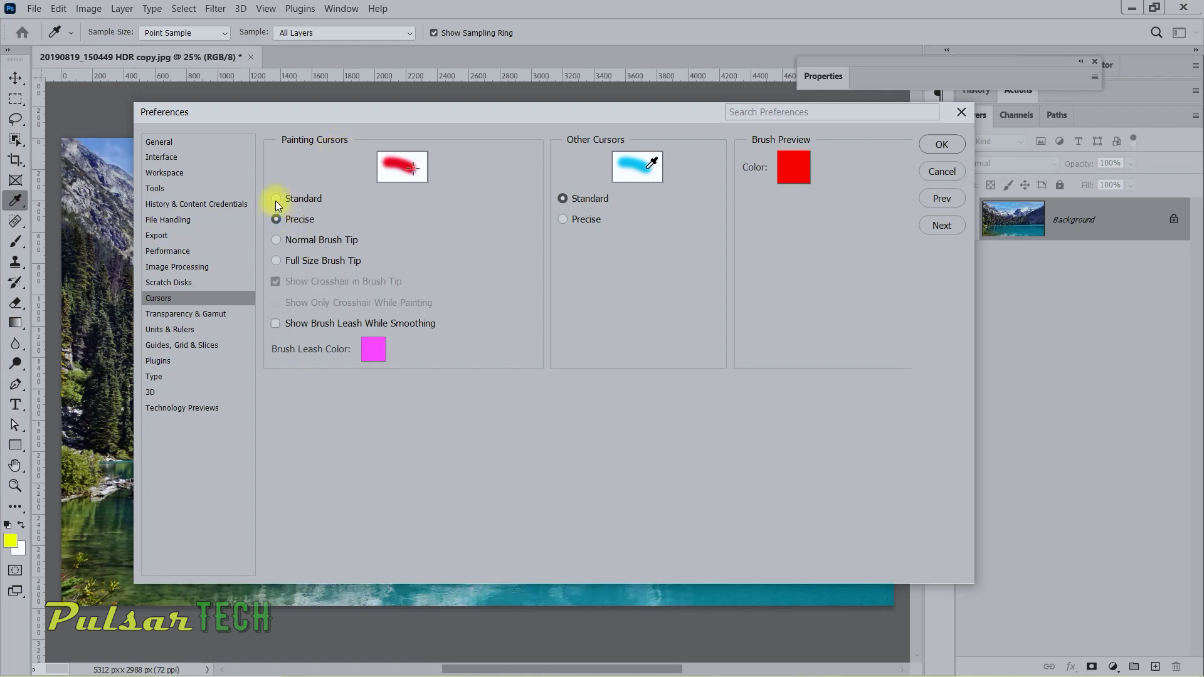
left_click(276, 239)
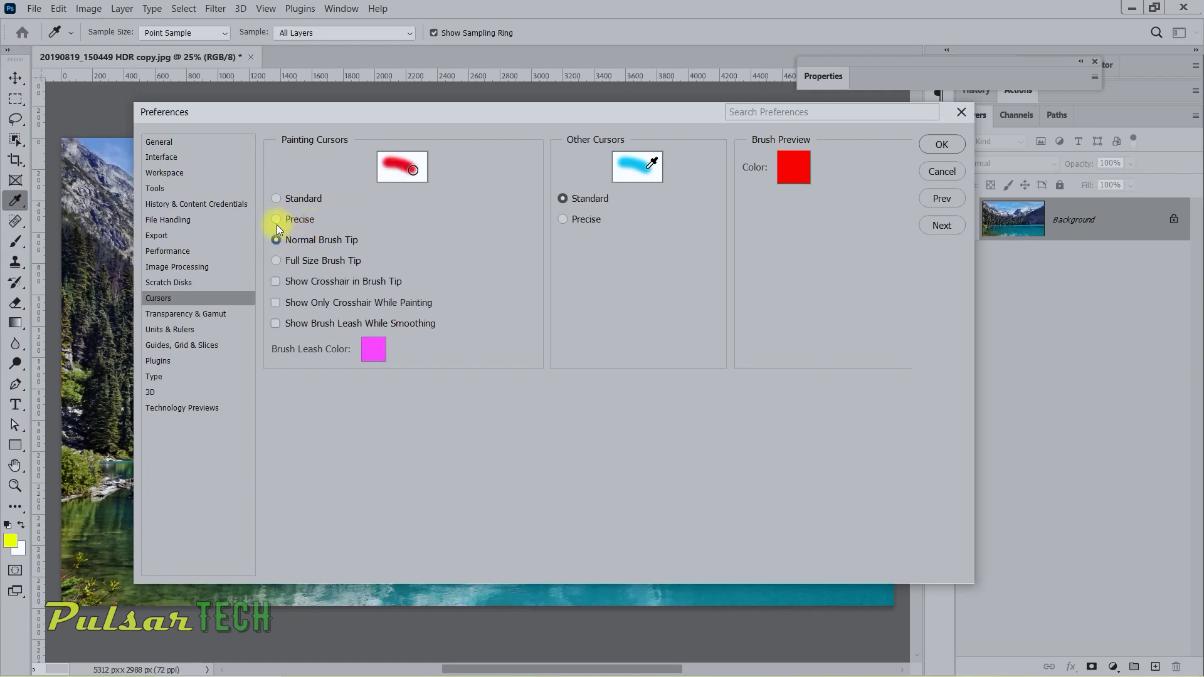
left_click(276, 221)
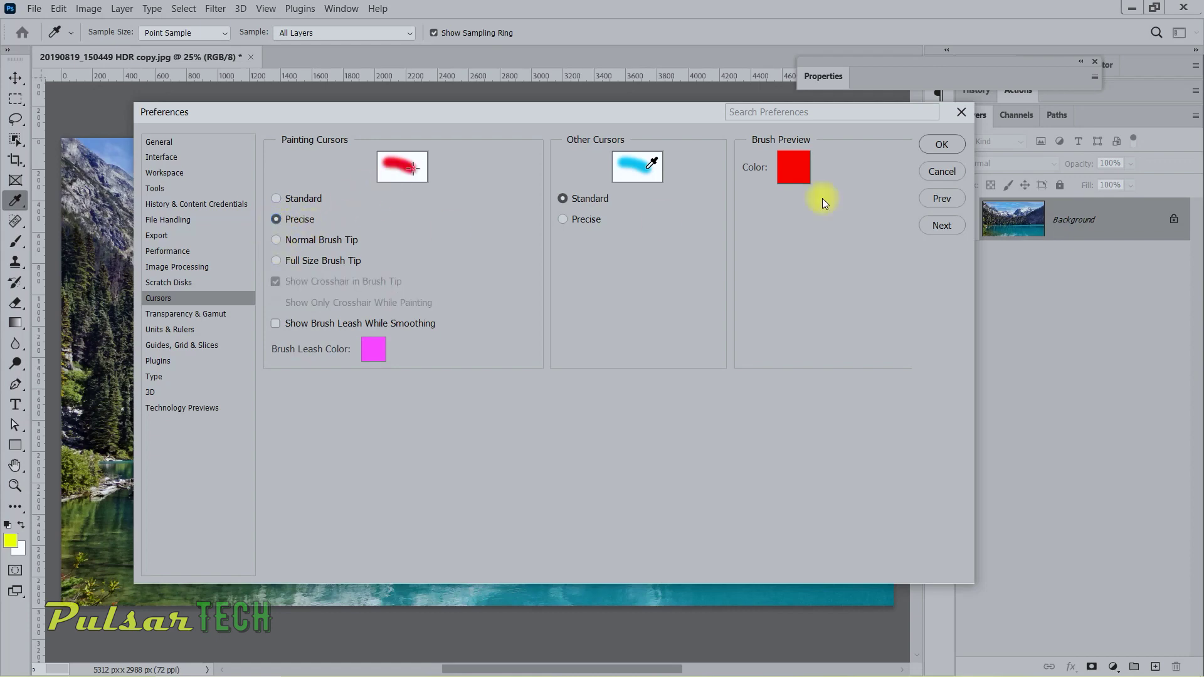
left_click(940, 146)
key("b")
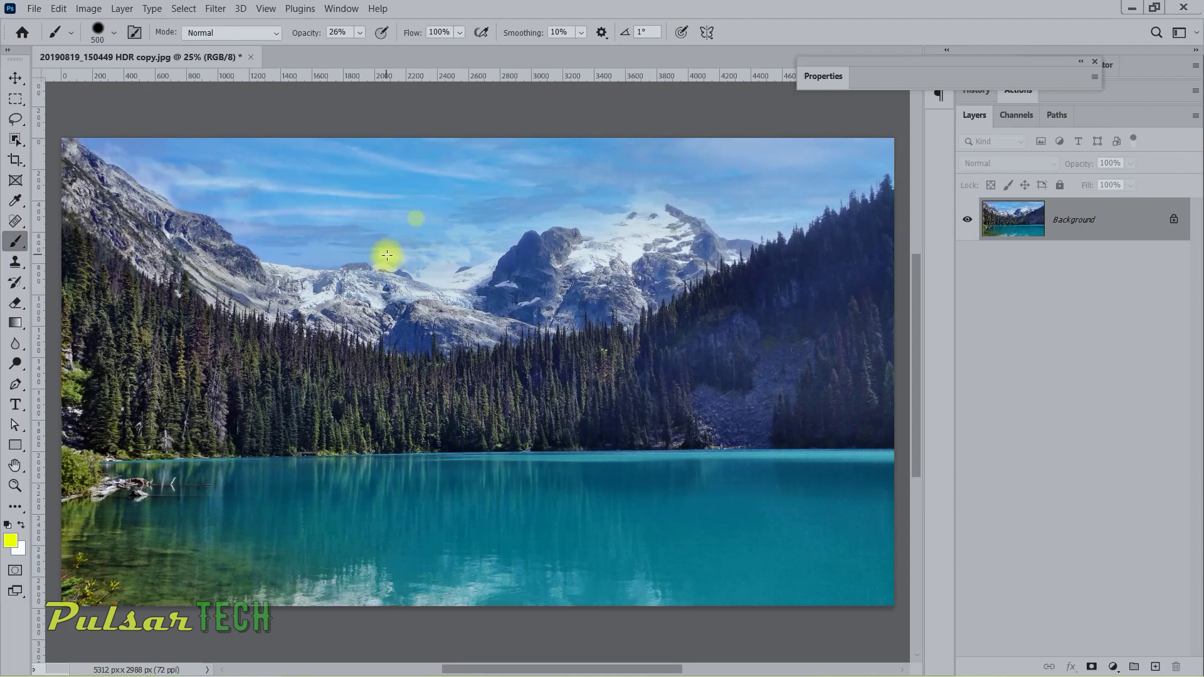
- Paint yellow test strokes across the sky and mountains, and set the painting cursor to Standard
mouse_move(387, 255)
left_mouse_down()
mouse_move(461, 219)
mouse_move(362, 199)
mouse_move(246, 243)
mouse_move(194, 203)
left_mouse_up()
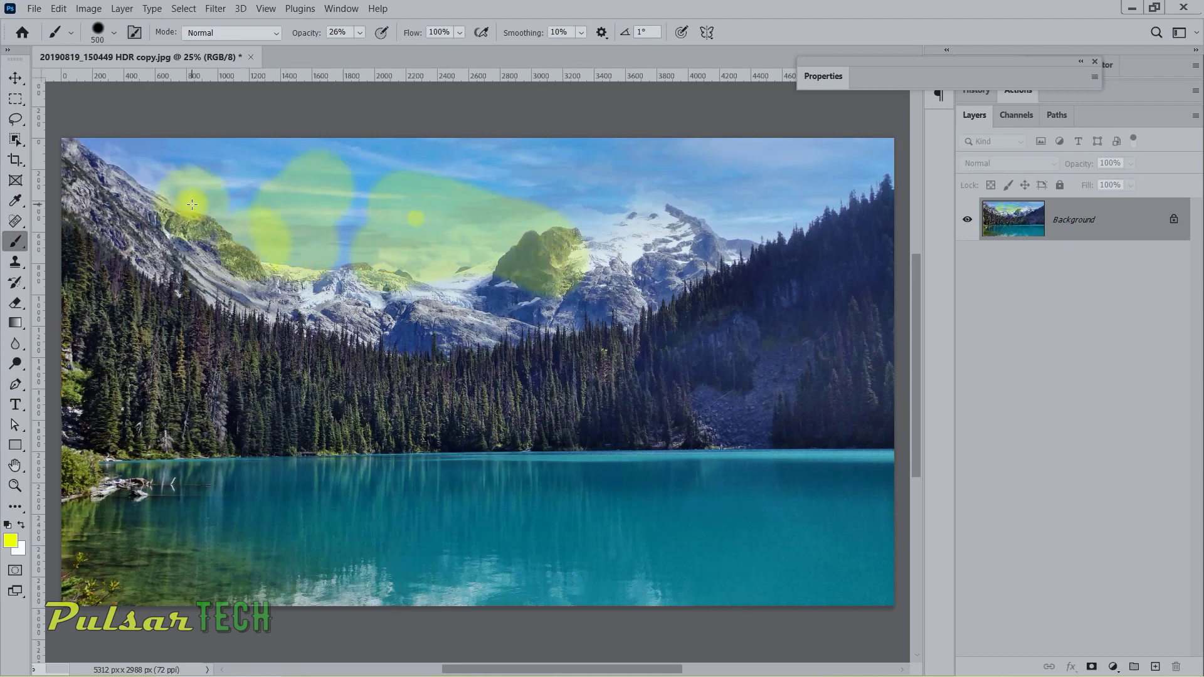
left_click(59, 10)
mouse_move(141, 626)
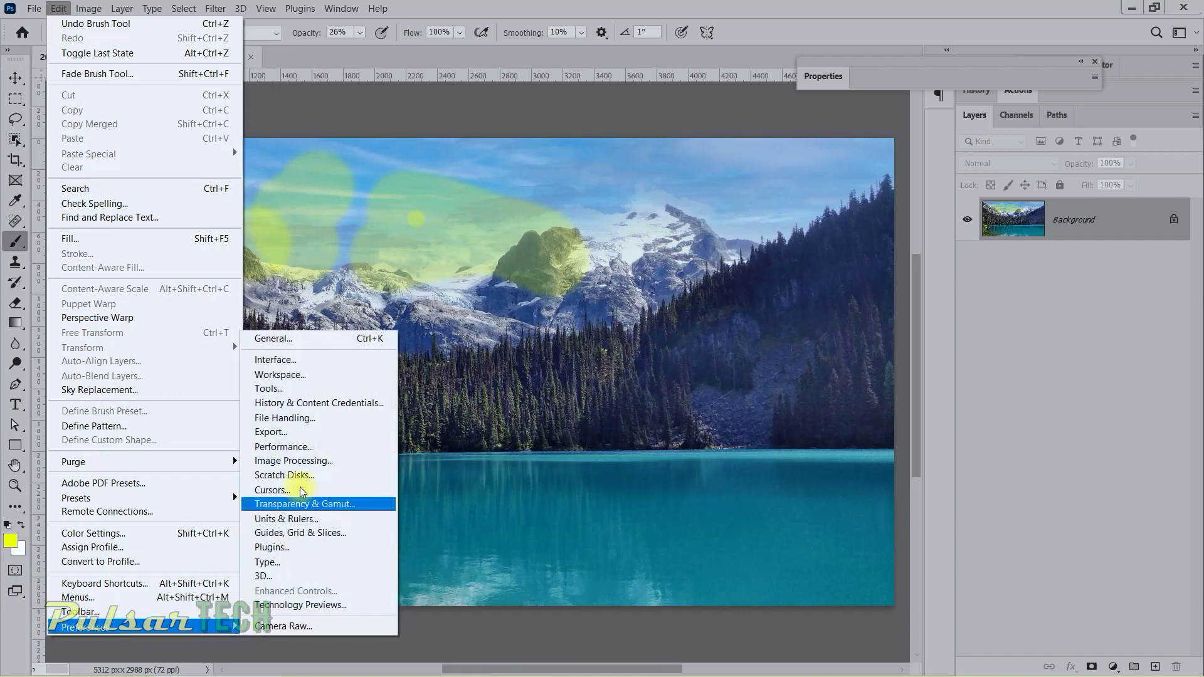
key("Escape")
key("Escape")
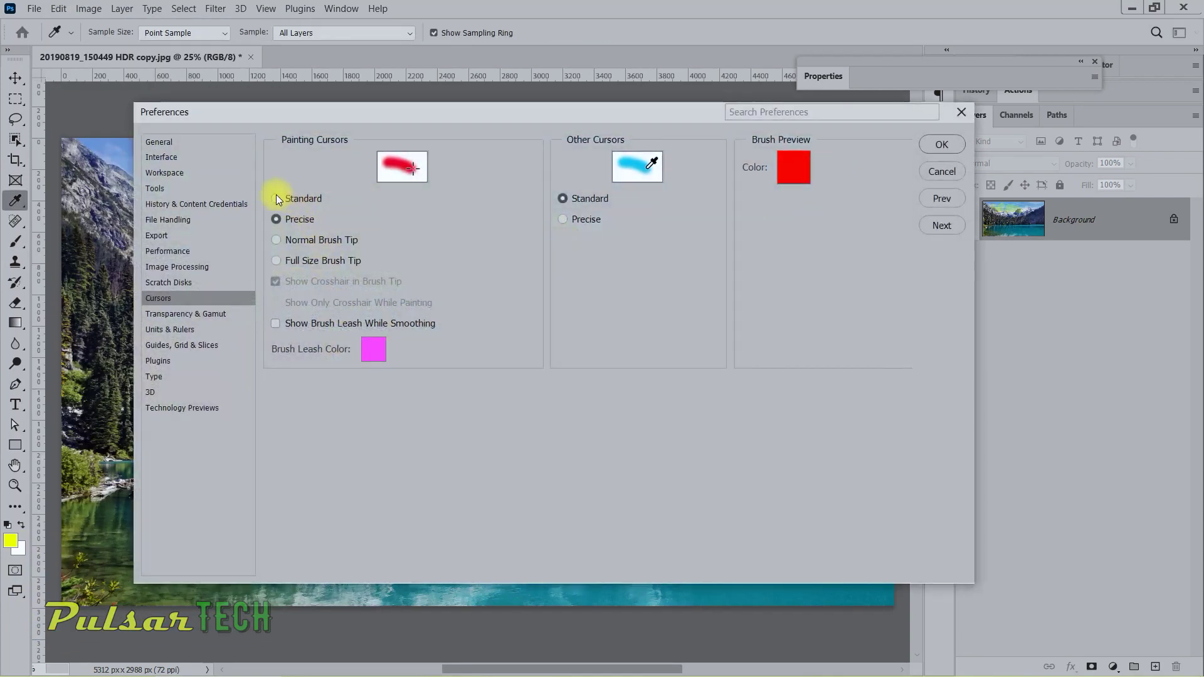
left_click(275, 198)
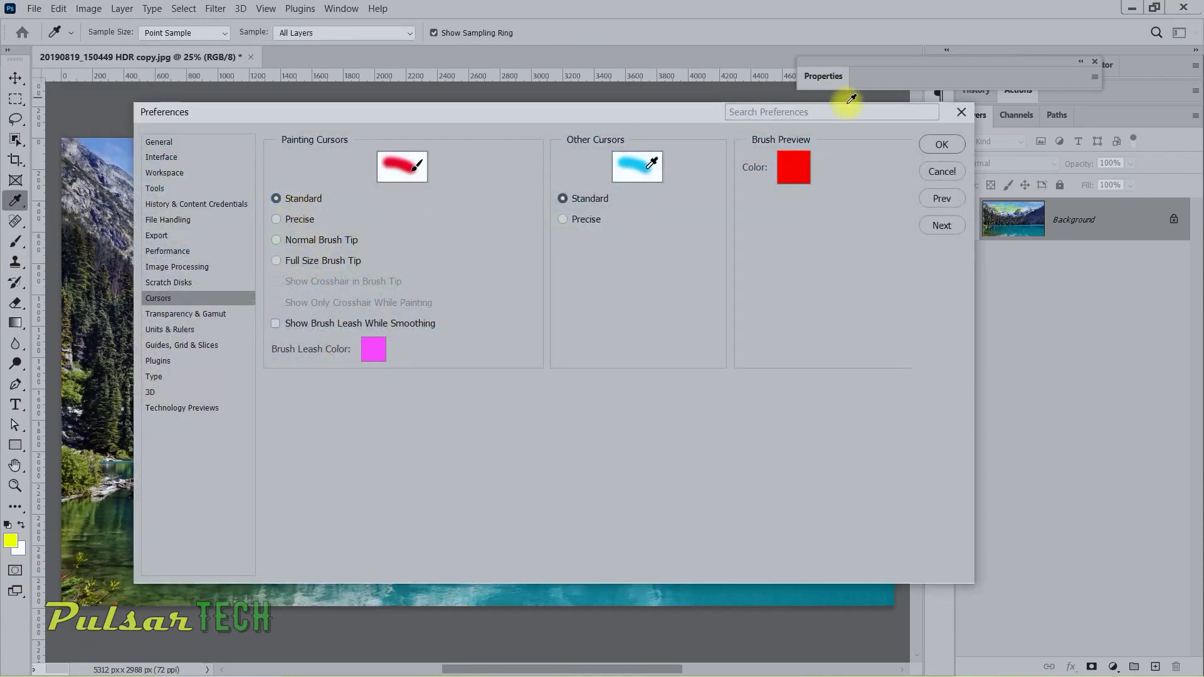
left_click(941, 145)
- Paint yellow over the trees into the lake, then switch the cursor to Full Size Brush Tip and test it
left_click_drag(470, 382, 461, 371)
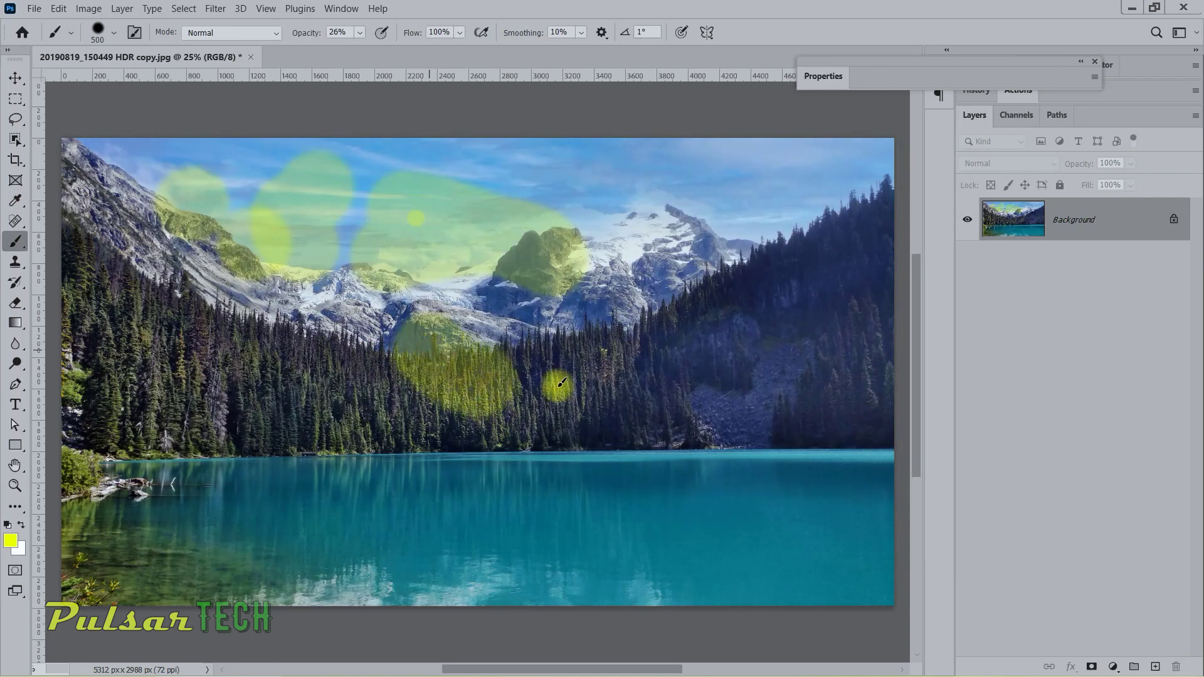
mouse_move(560, 384)
left_mouse_down()
mouse_move(299, 456)
mouse_move(343, 483)
left_mouse_up()
left_click(59, 13)
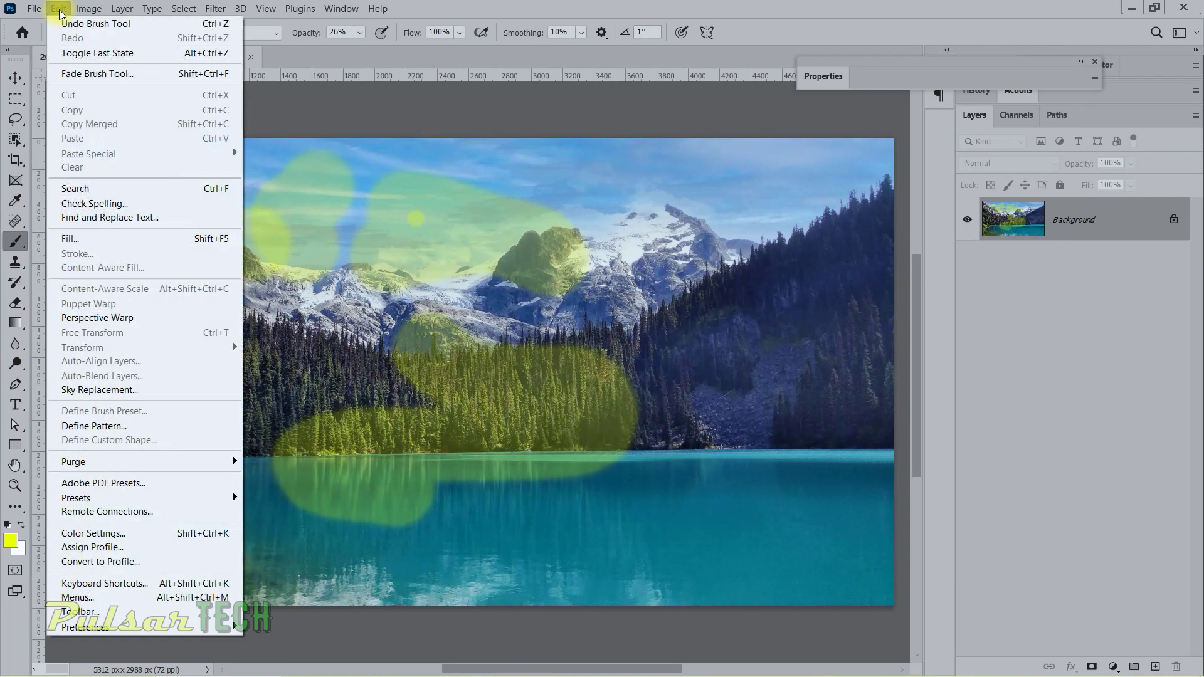
mouse_move(85, 625)
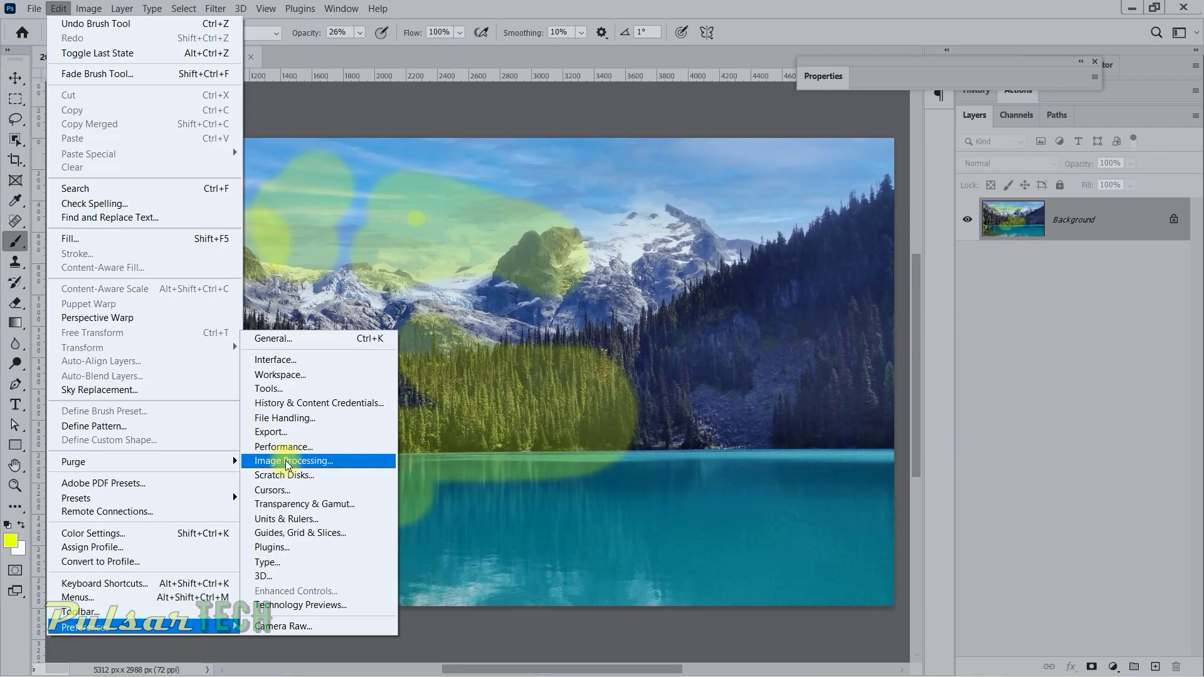
left_click(279, 488)
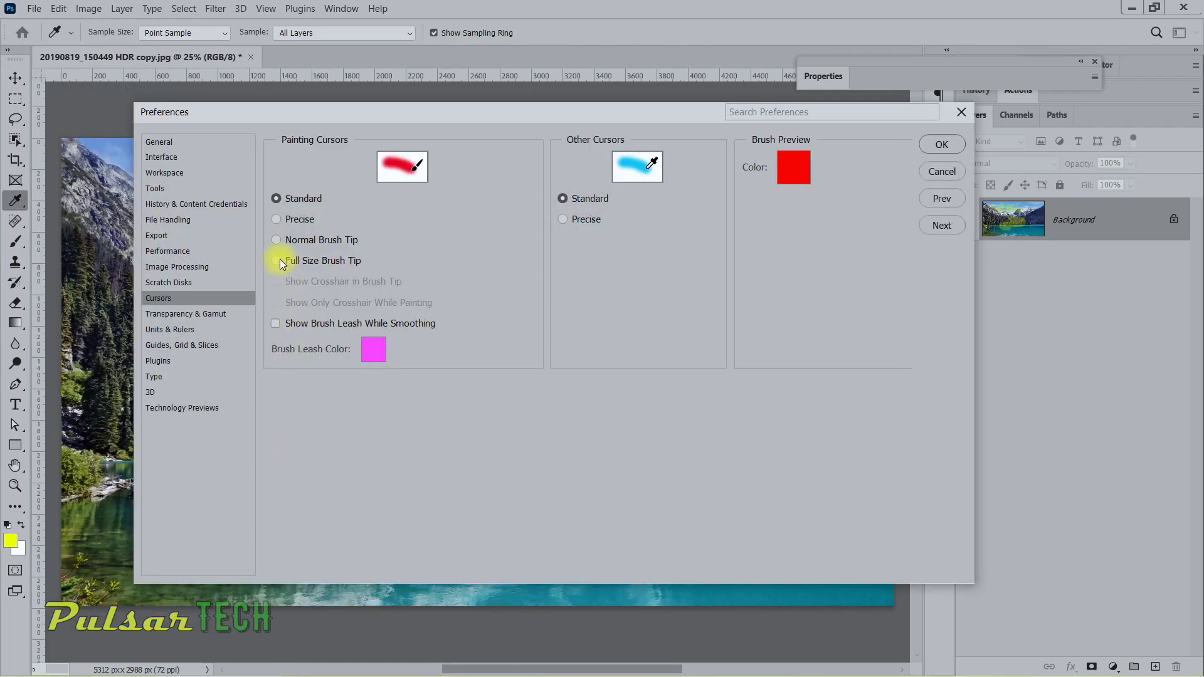
left_click(277, 261)
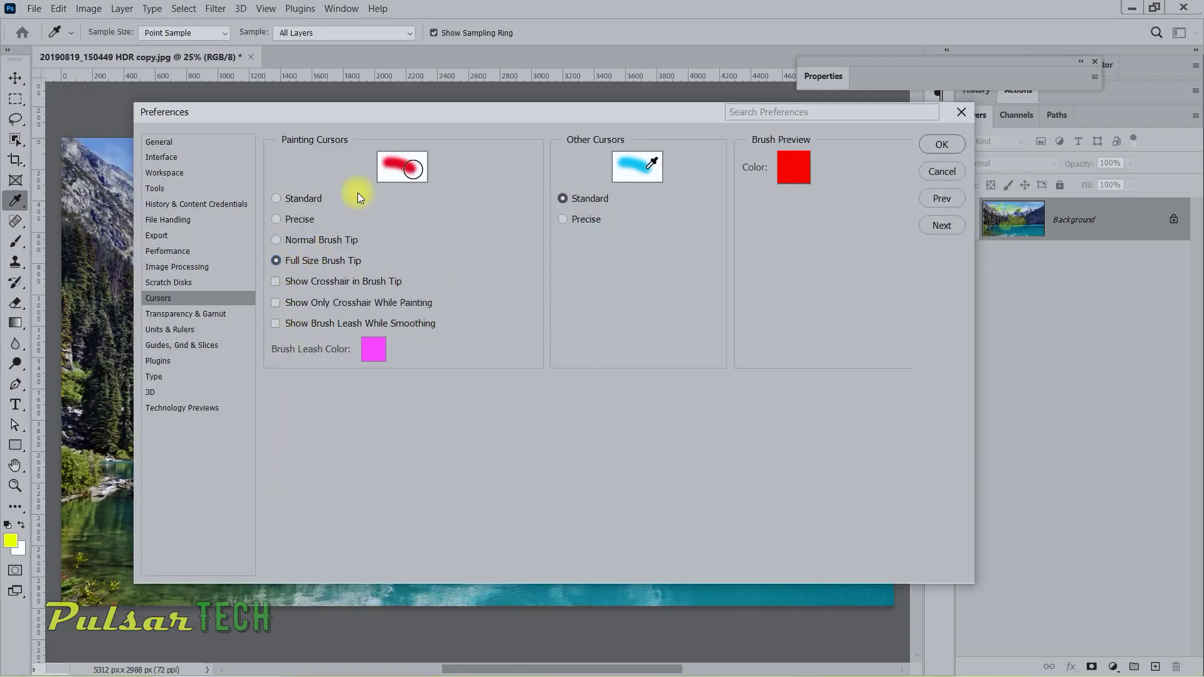
left_click(957, 148)
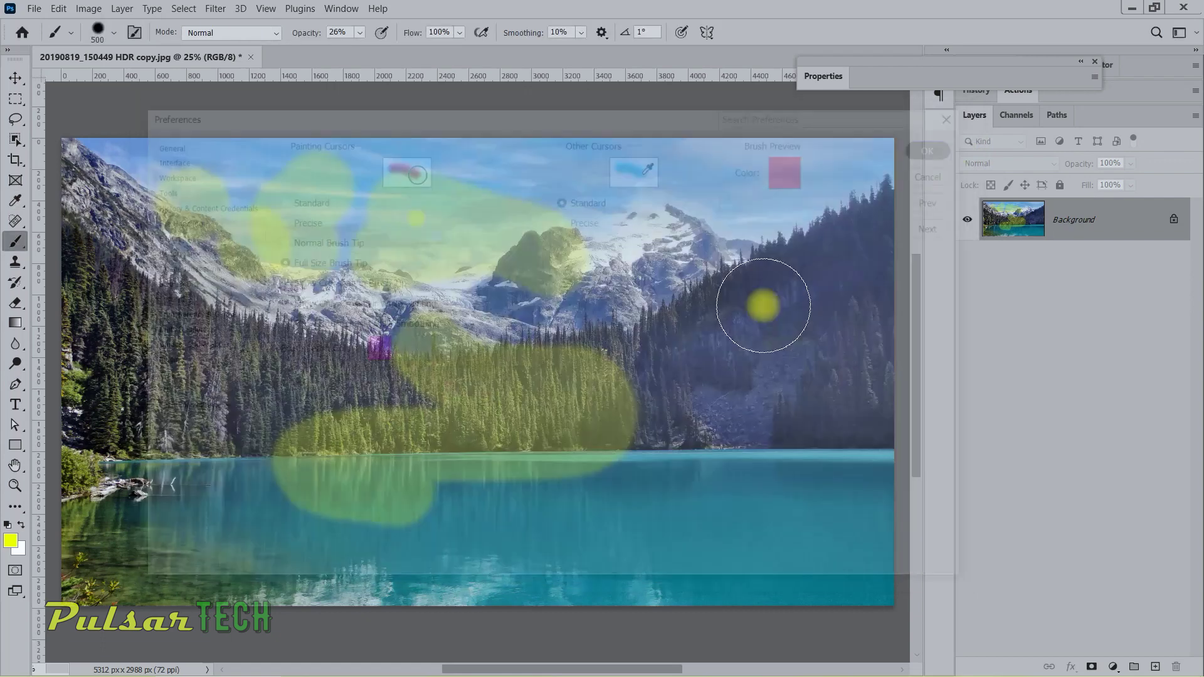
mouse_move(739, 334)
left_mouse_down()
mouse_move(703, 343)
mouse_move(670, 330)
mouse_move(740, 269)
mouse_move(707, 323)
mouse_move(617, 352)
mouse_move(624, 524)
mouse_move(551, 530)
left_mouse_up()
left_click(59, 9)
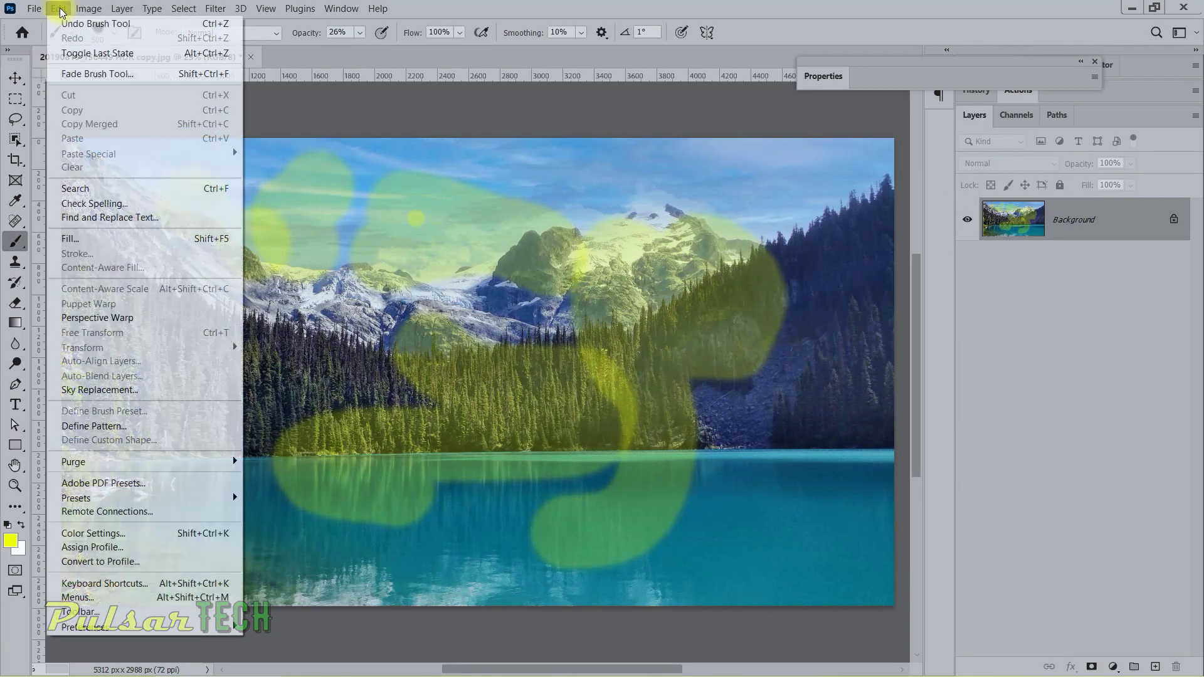
mouse_move(142, 626)
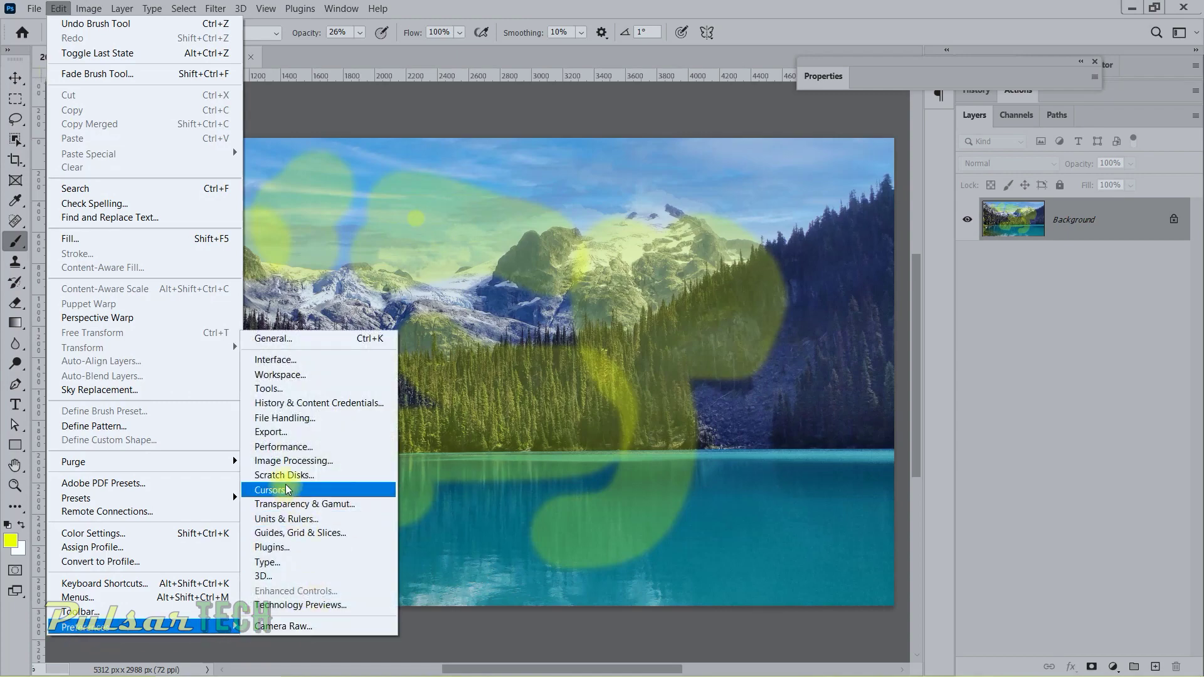
- In Cursors preferences, choose Normal Brush Tip and tick Show Crosshair in Brush Tip
left_click(283, 489)
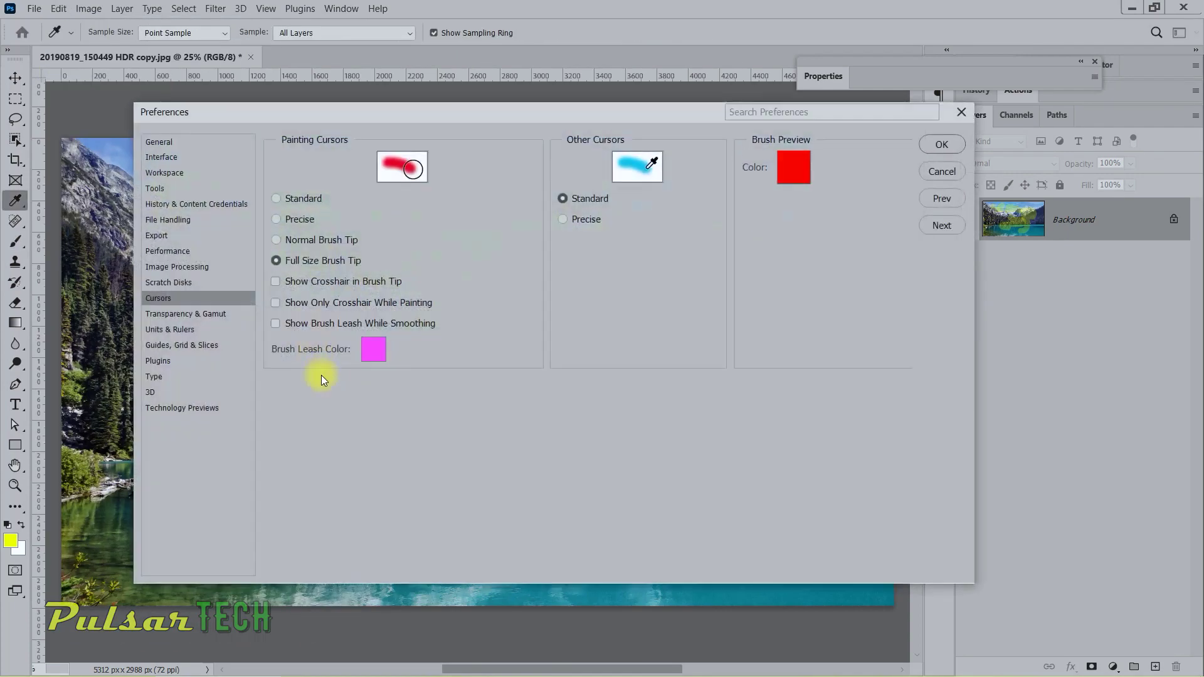
left_click(276, 239)
left_click(276, 304)
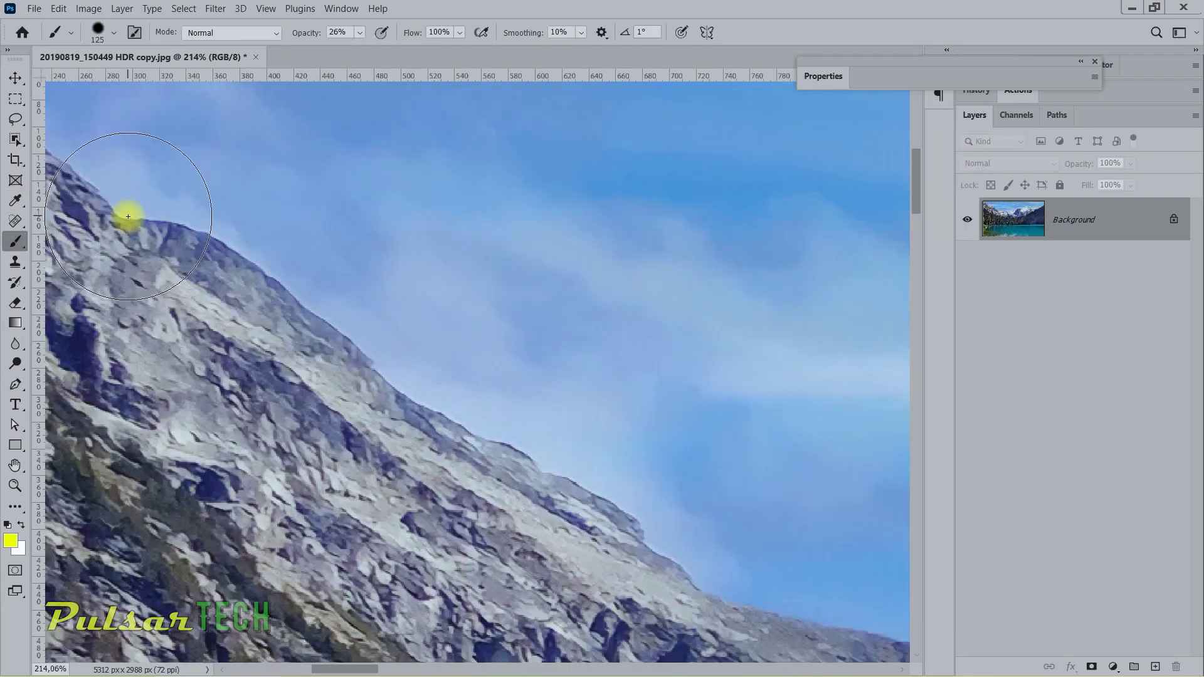
- Reduce the brush to 40 px and trace yellow along the ridge's edge against the sky
key("bracketleft")
key("bracketleft")
key("bracketleft")
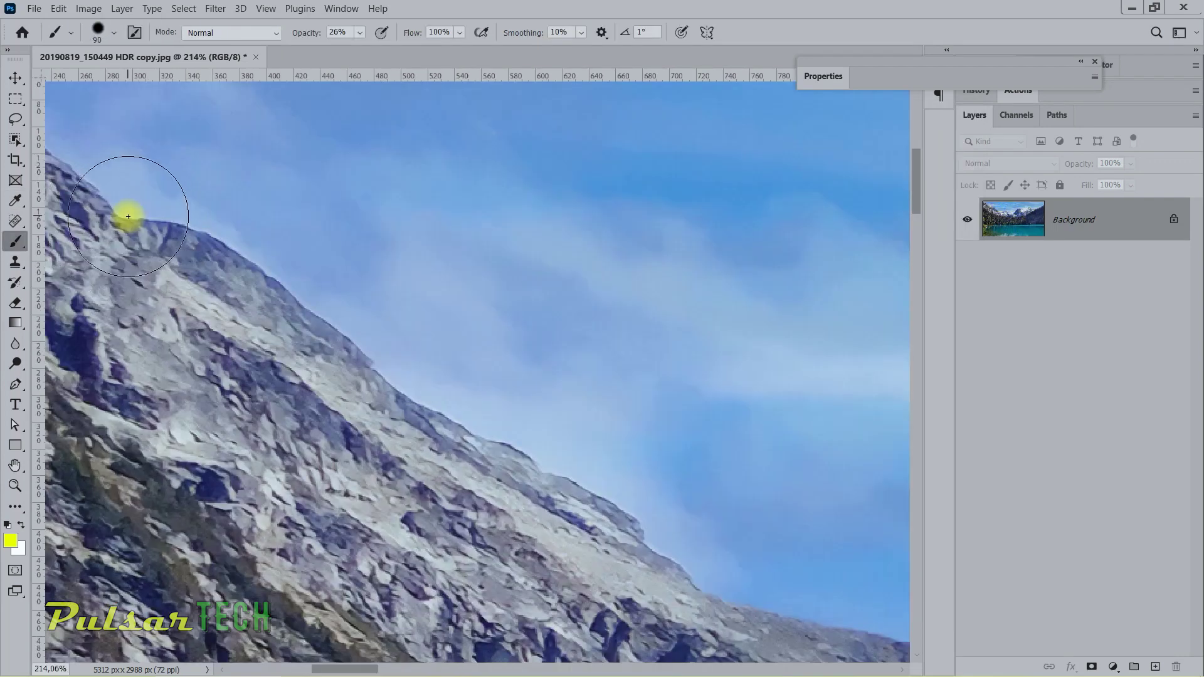
key("bracketleft")
key("bracketleft")
key("bracketleft")
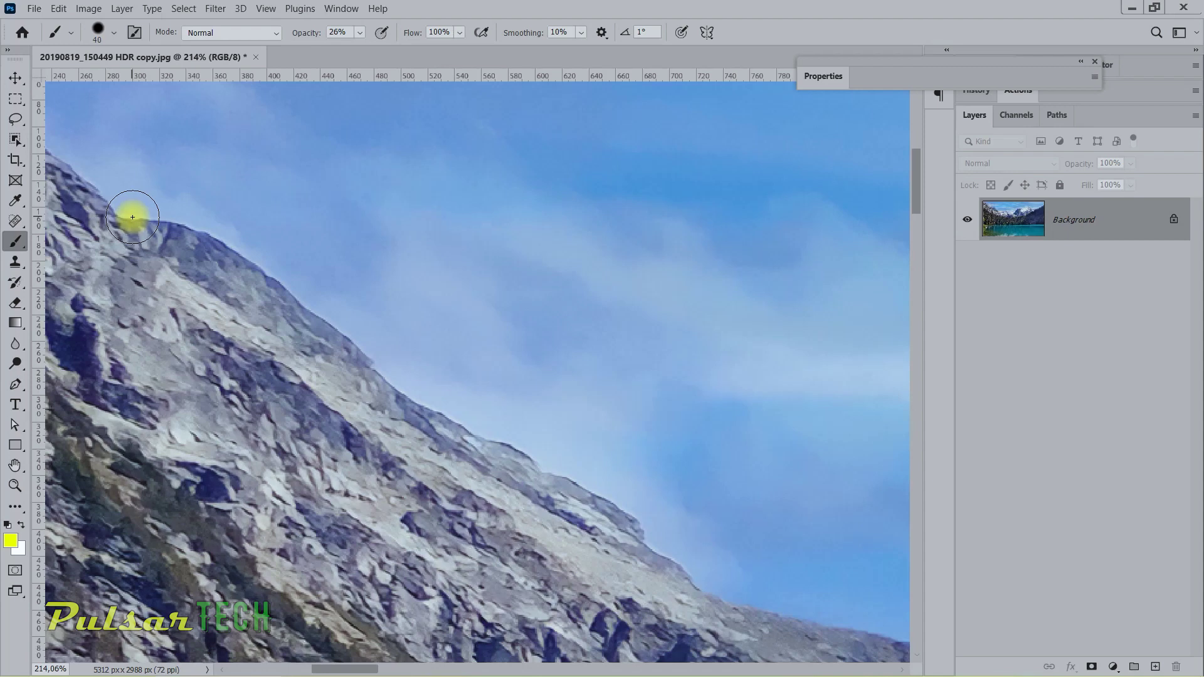
mouse_move(133, 217)
left_mouse_down()
mouse_move(265, 274)
mouse_move(397, 393)
mouse_move(640, 519)
mouse_move(653, 552)
mouse_move(731, 609)
mouse_move(841, 630)
mouse_move(857, 604)
left_mouse_up()
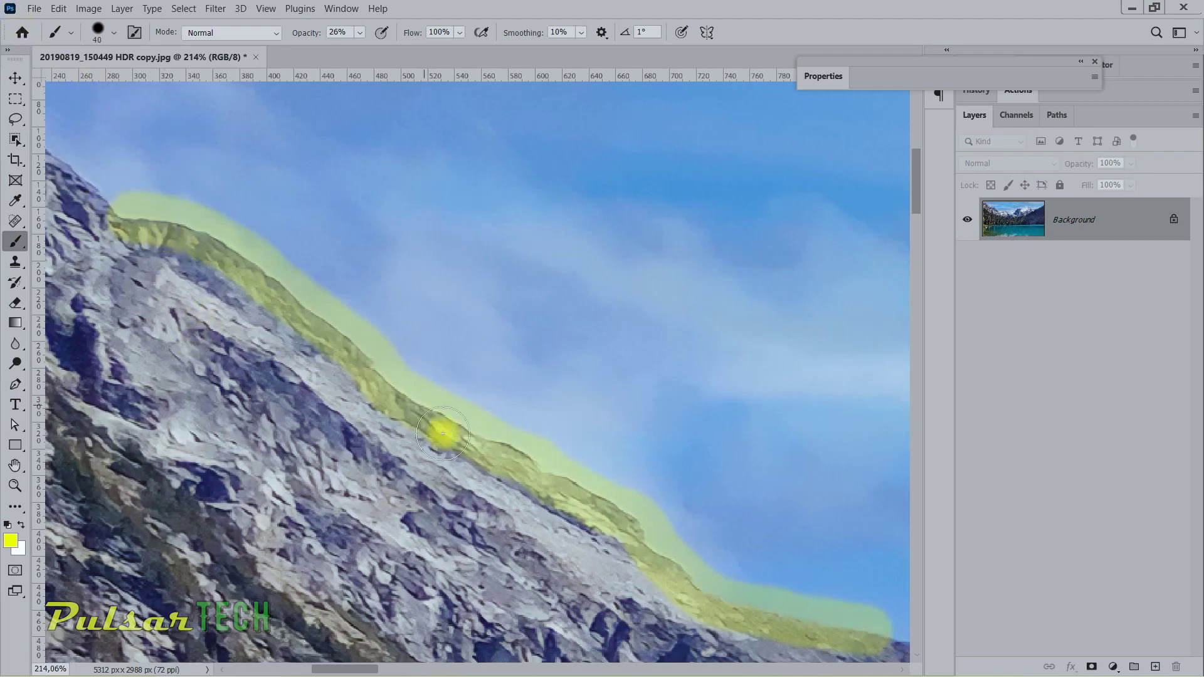
scroll(443, 432, "up", 1)
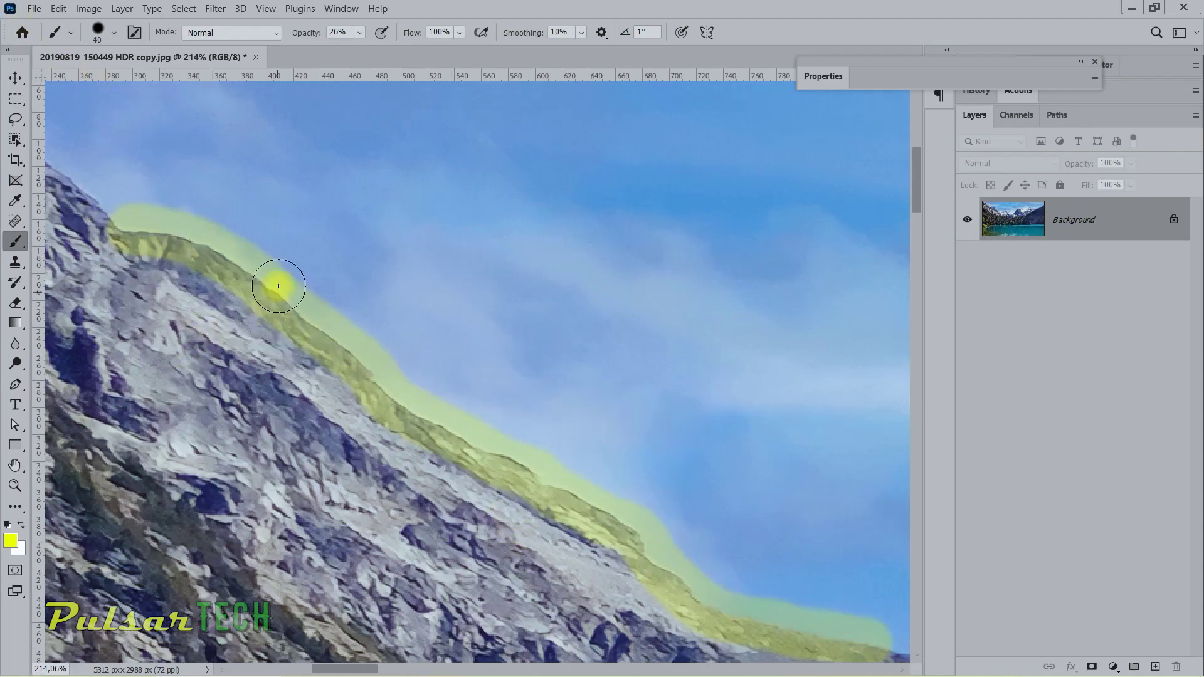